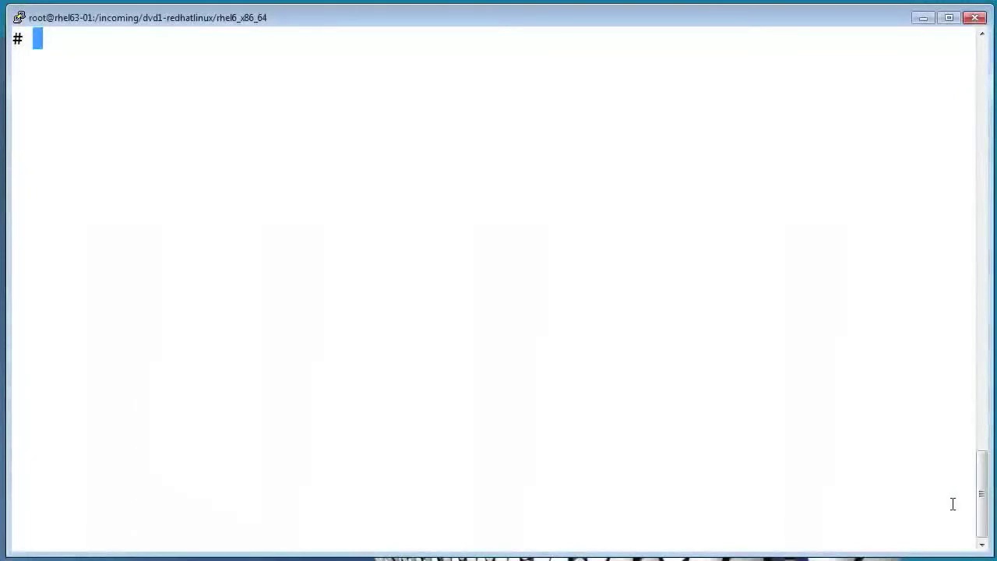
- List the installation media directory's contents and launch the ./installer script
type("ls")
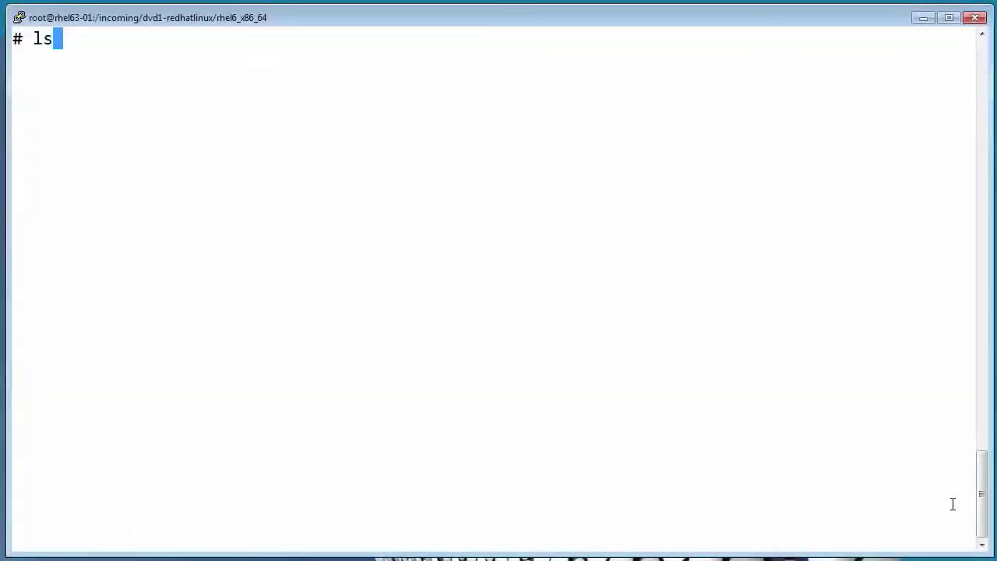
key("Return")
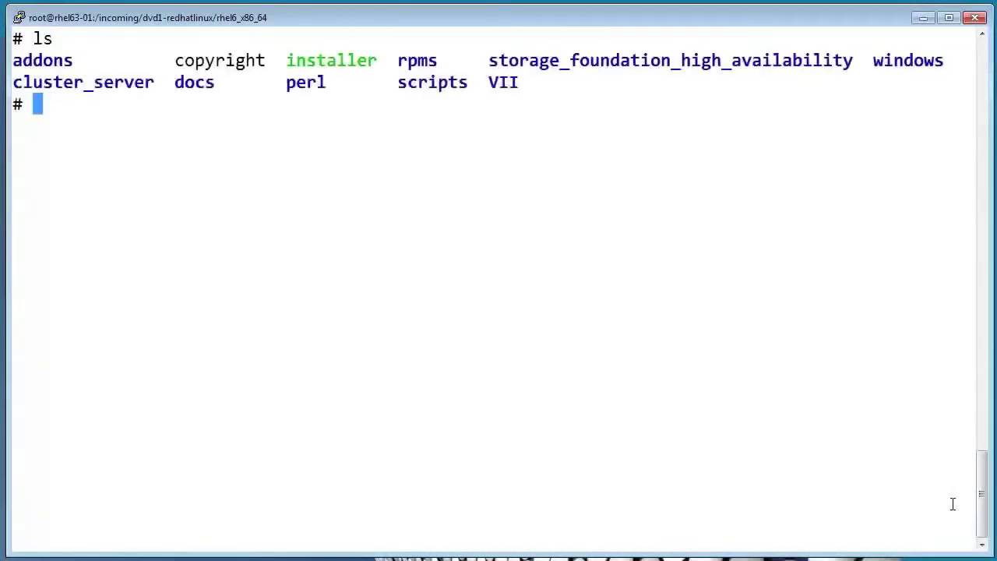
type("./installer")
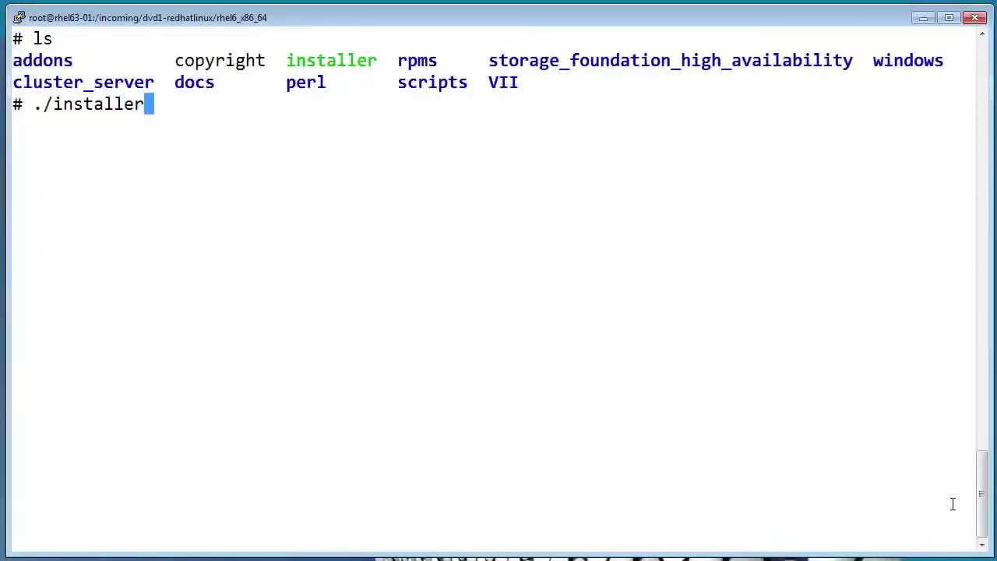
key("Return")
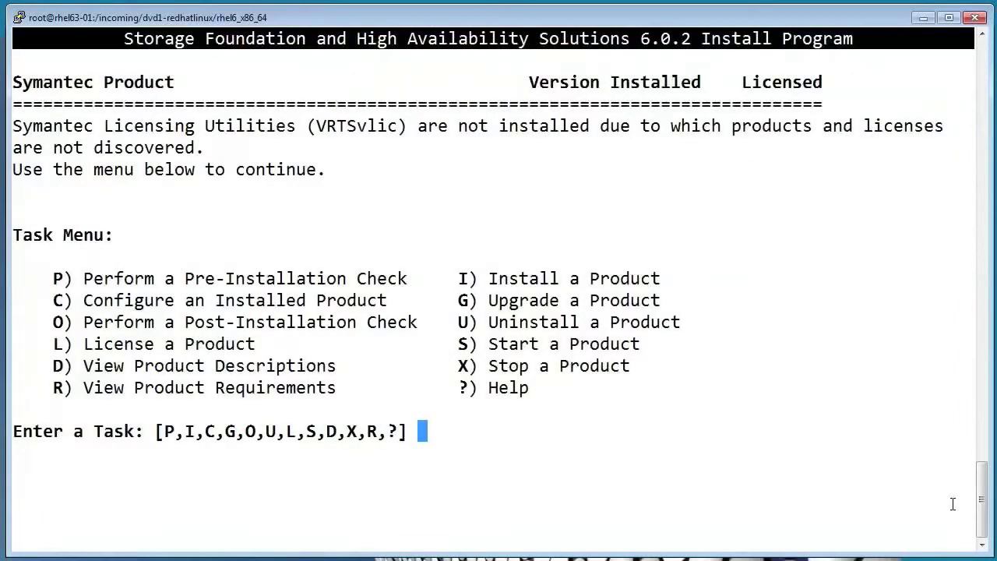
- Start a pre-installation check for Veritas Storage Foundation and High Availability (SFHA) on rhel63-01, rhel63-02 and rhel63-03
type("p")
key("Return")
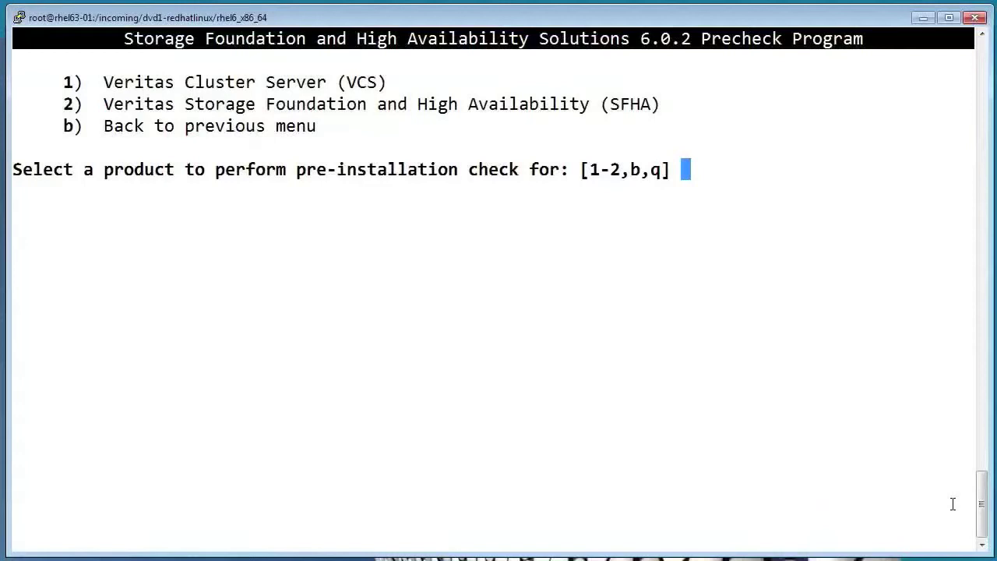
type("2")
key("Return")
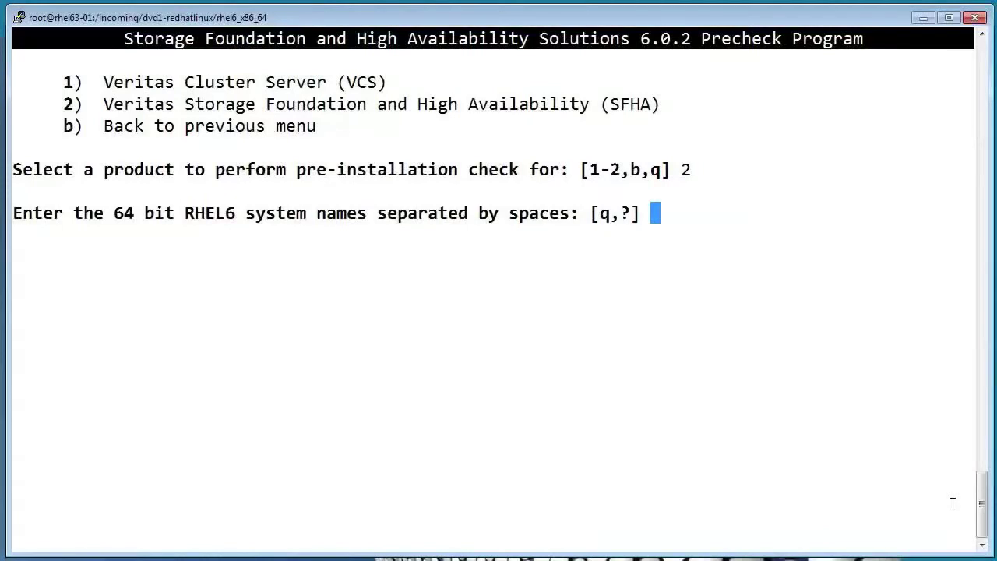
type("rhel63-01 rhel63-02 rhel63-03")
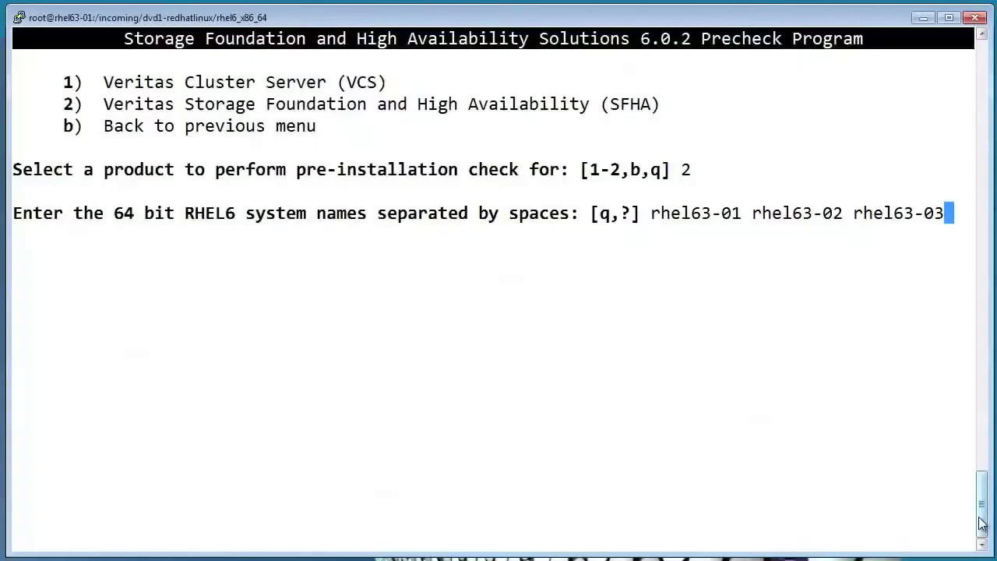
key("Return")
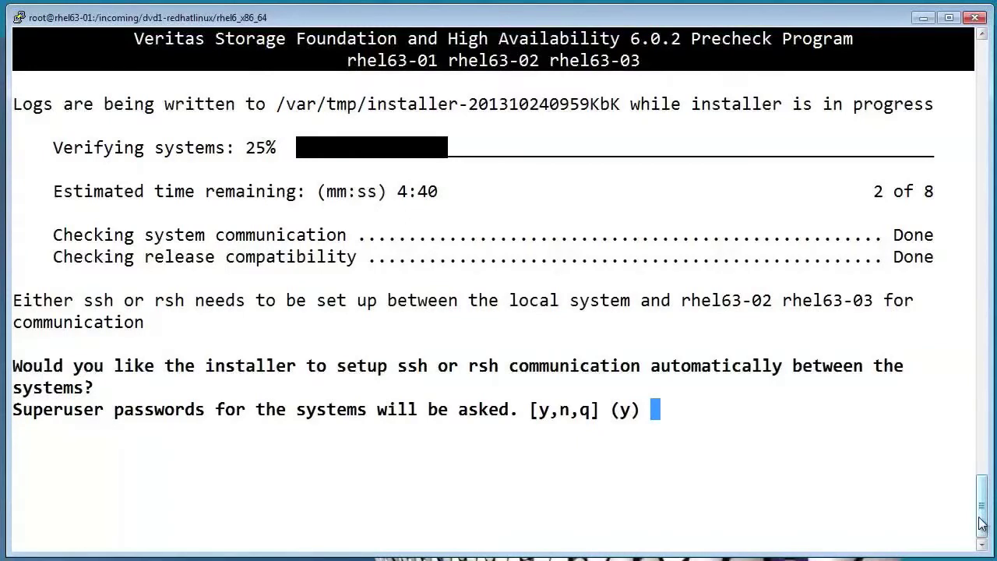
- Have the installer set up ssh between the systems automatically, entering the superuser password and using the same one for all systems
key("Return")
key("Return")
key("Return")
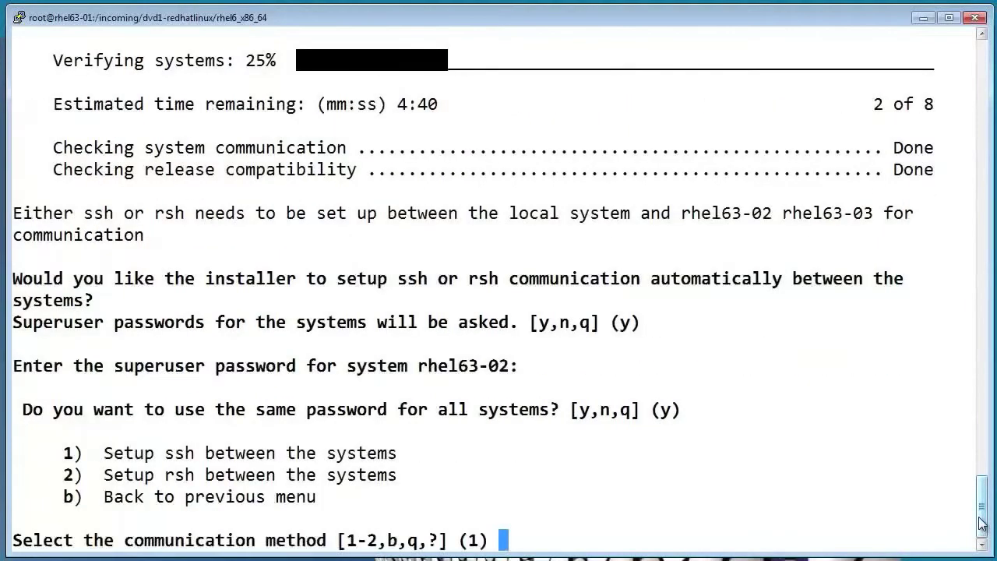
key("Return")
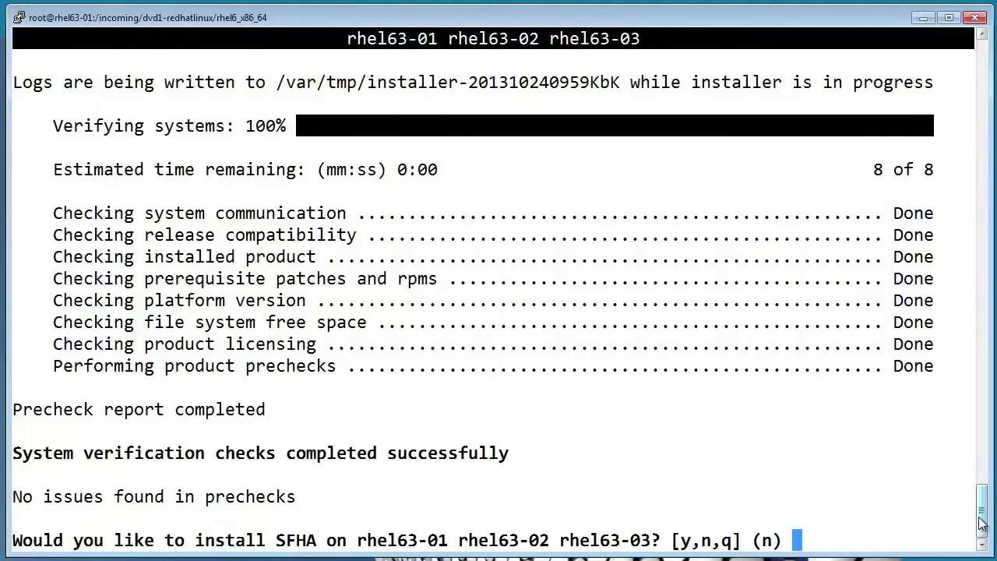
- Agree to install SFHA on the three systems, accept the End User License Agreement and choose to install all rpms
type("y")
key("Return")
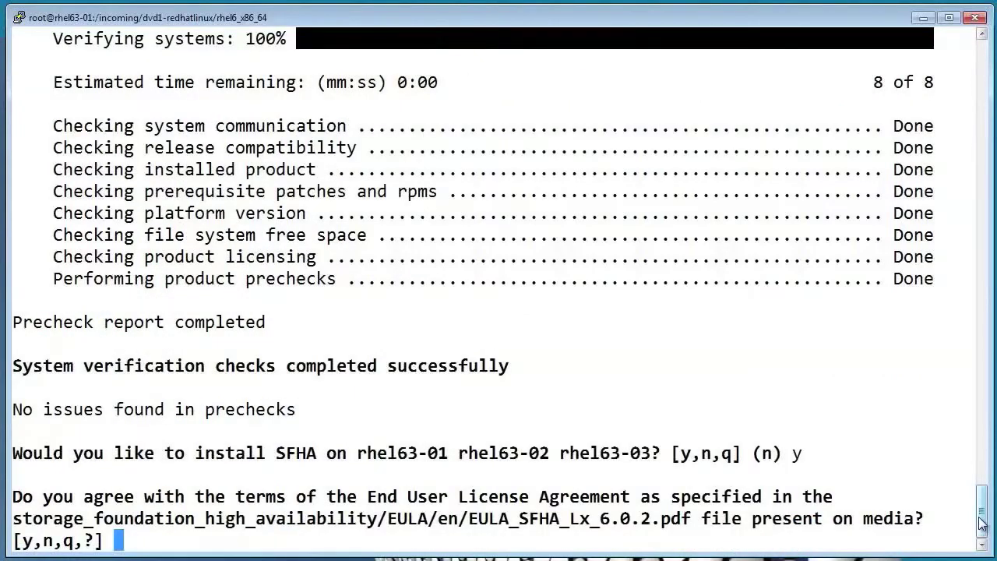
type("y")
key("Return")
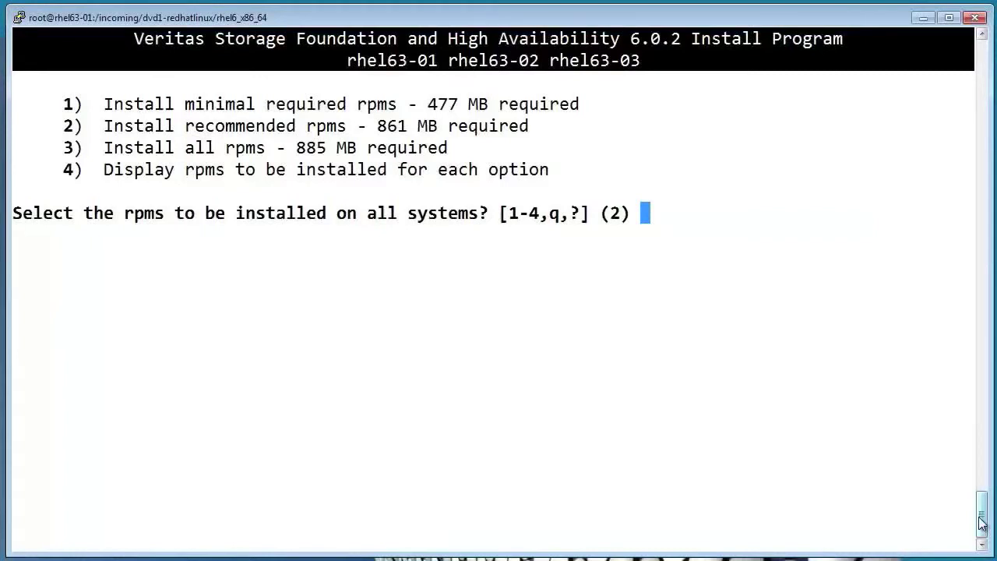
type("3")
key("Return")
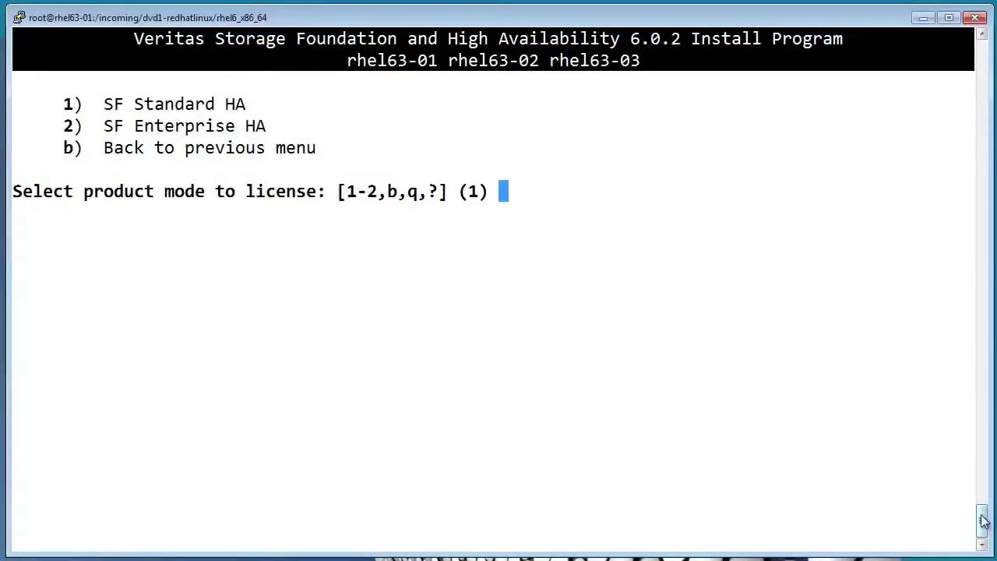
- License the product as SF Standard HA without replication and choose to configure SFHA on the three systems
key("Return")
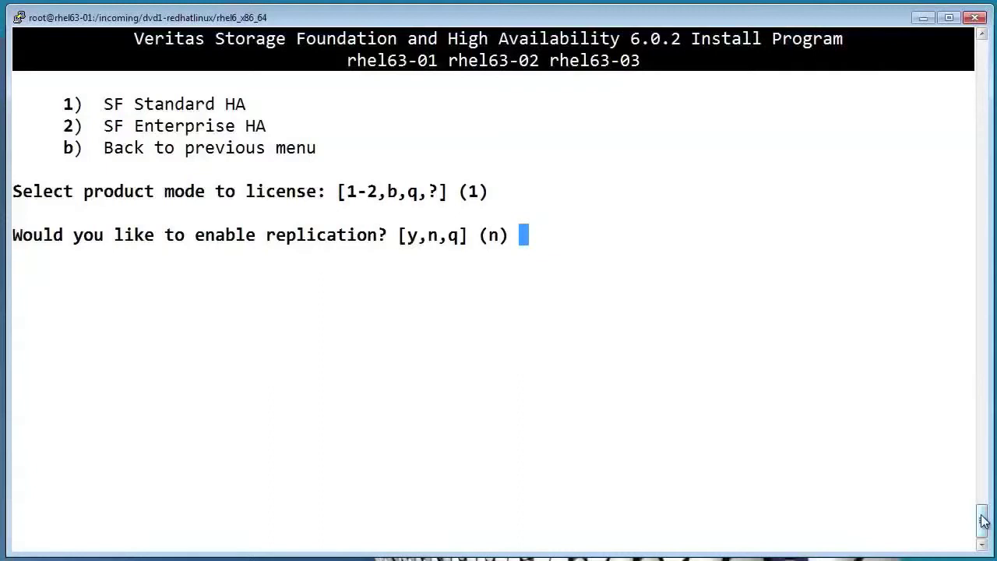
key("Return")
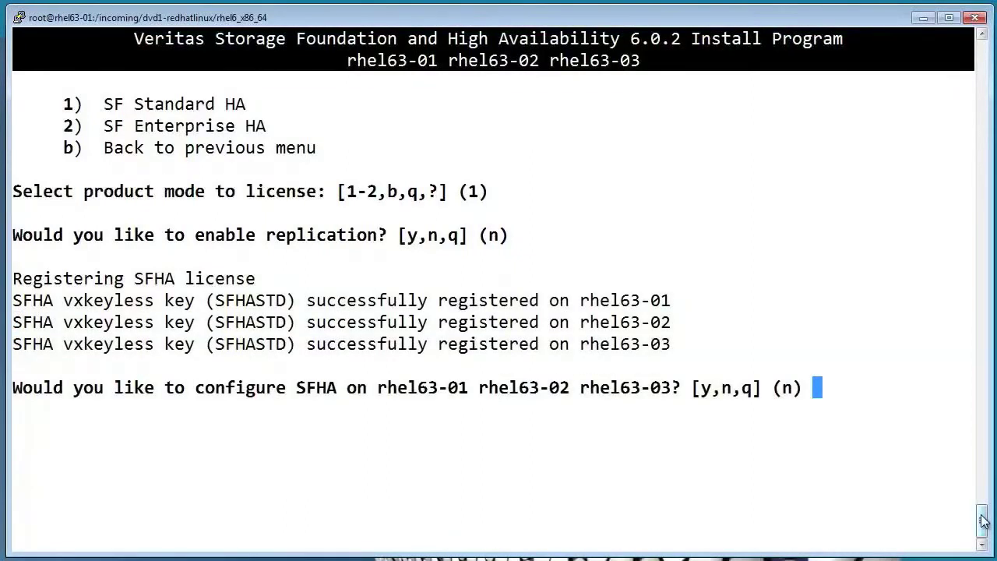
type("y")
key("Return")
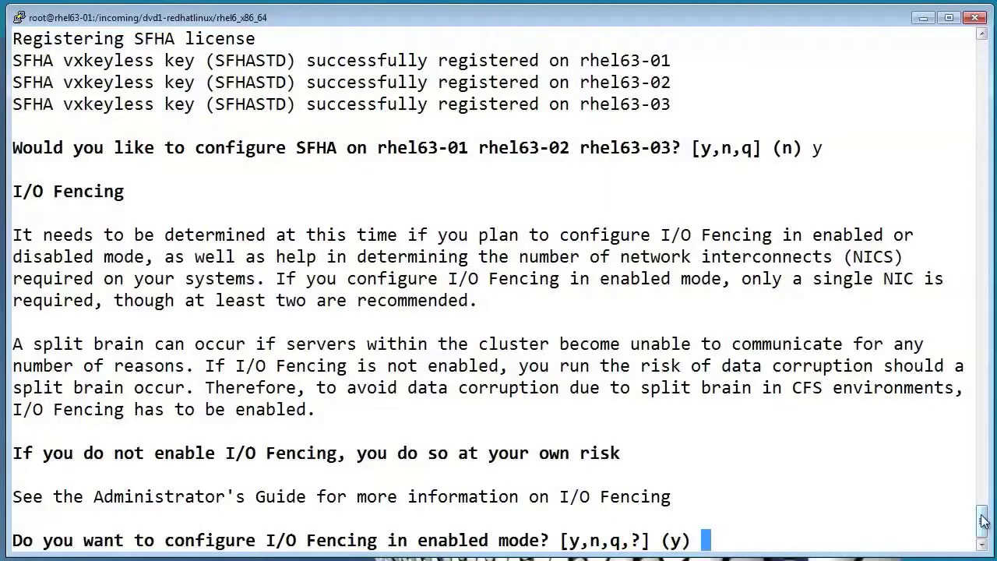
- Configure I/O Fencing in enabled mode and name the cluster clusterone
key("Return")
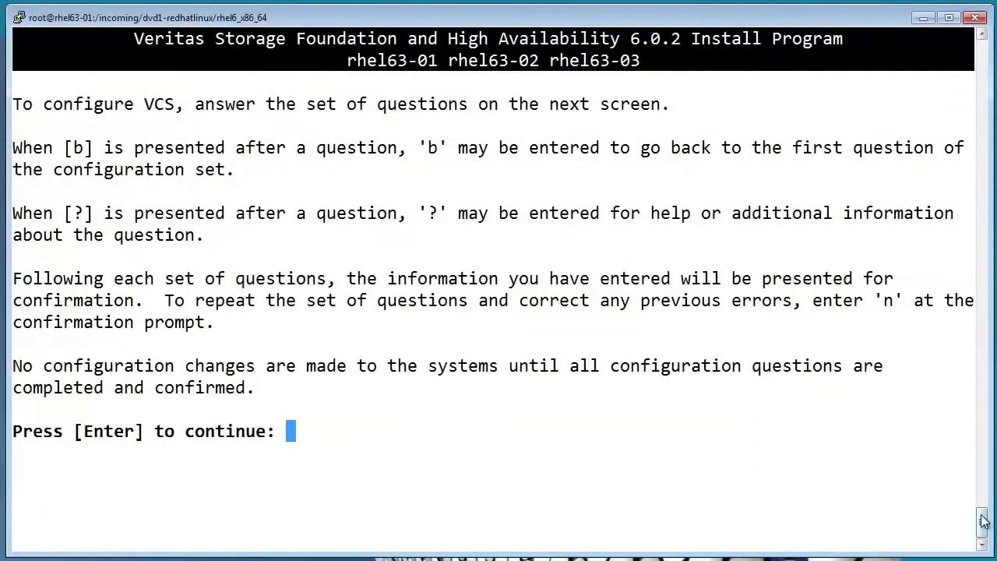
key("Return")
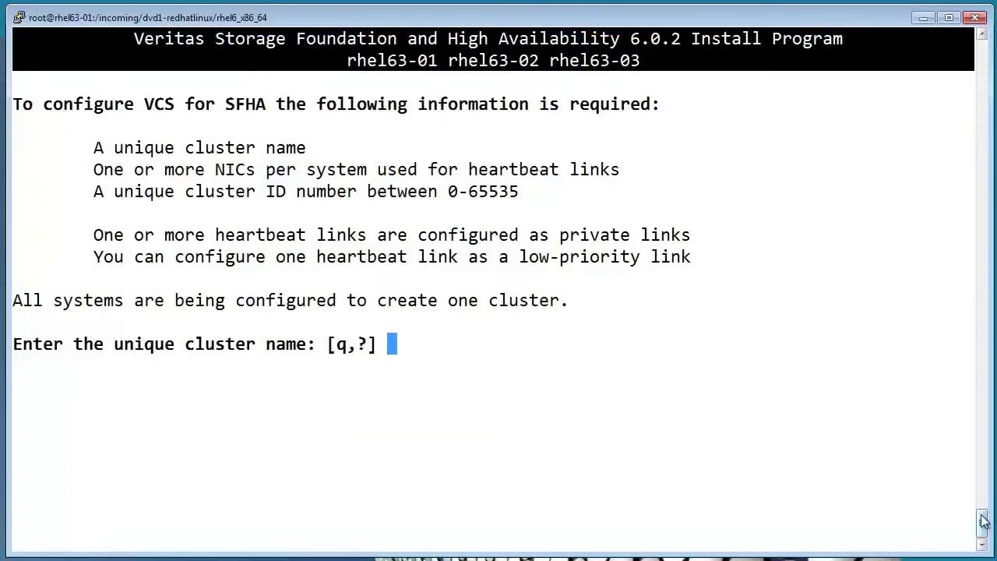
type("clusterone")
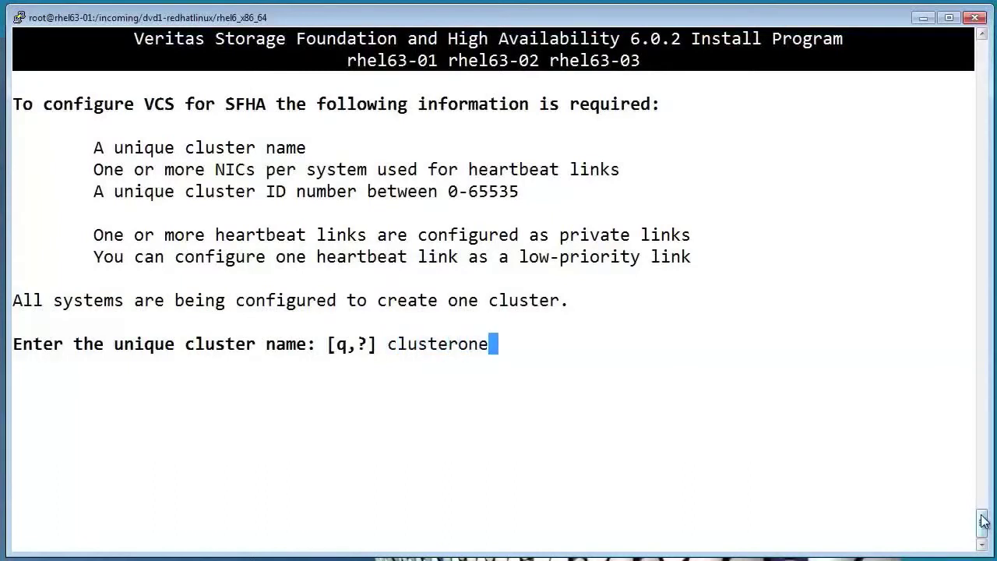
key("Return")
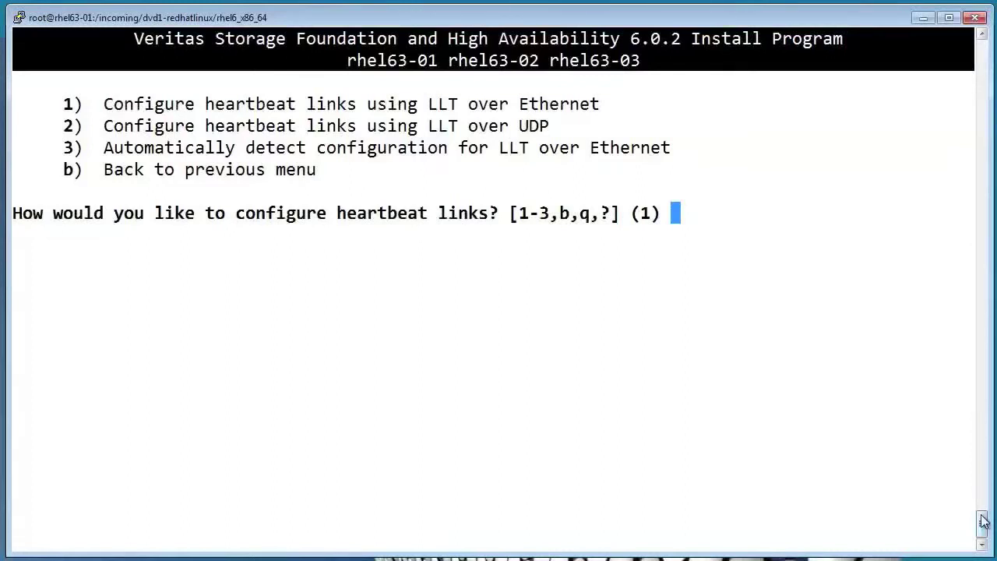
- Configure heartbeat links using LLT over Ethernet, with eth1 and eth2 as private links on rhel63-01 and no third private link
key("Return")
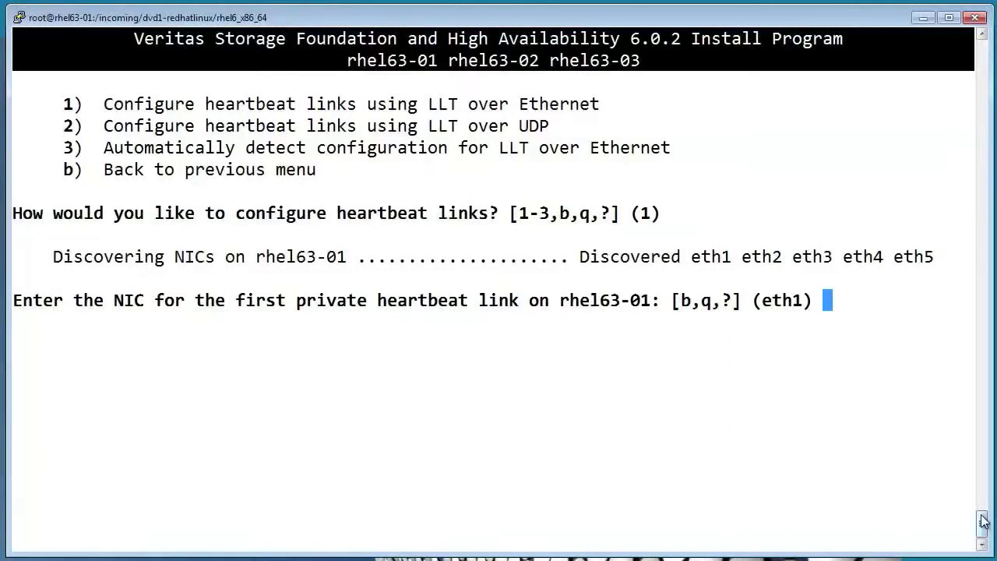
key("Return")
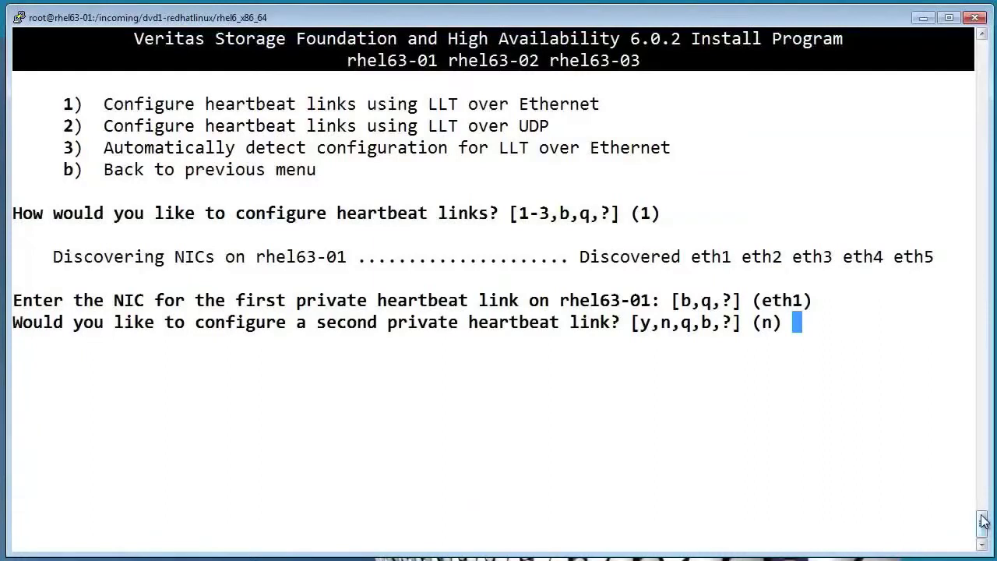
type("y")
key("Return")
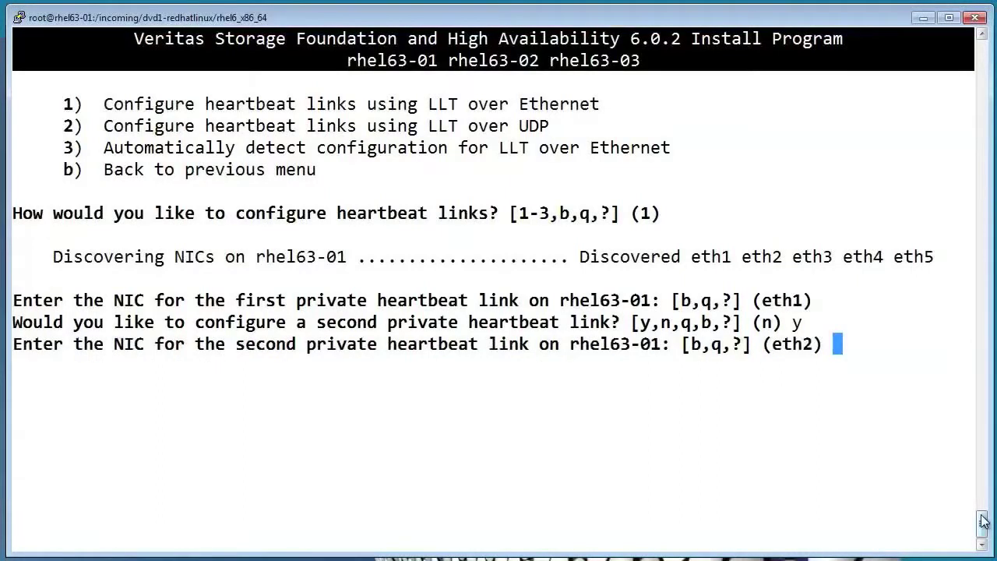
key("Return")
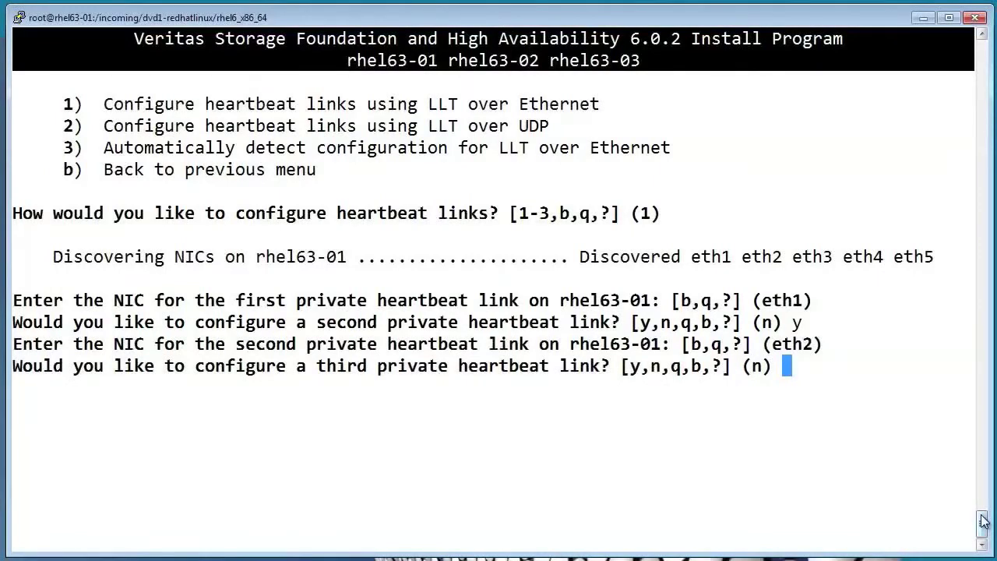
key("Return")
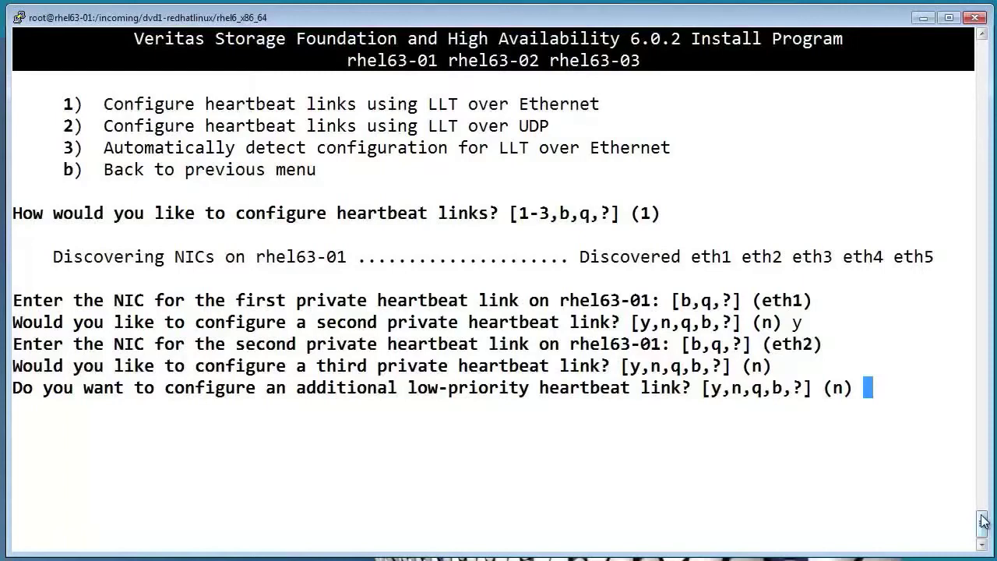
- Add a low-priority heartbeat link on eth5 and use the same NICs for private heartbeat links on all systems
type("y")
key("Return")
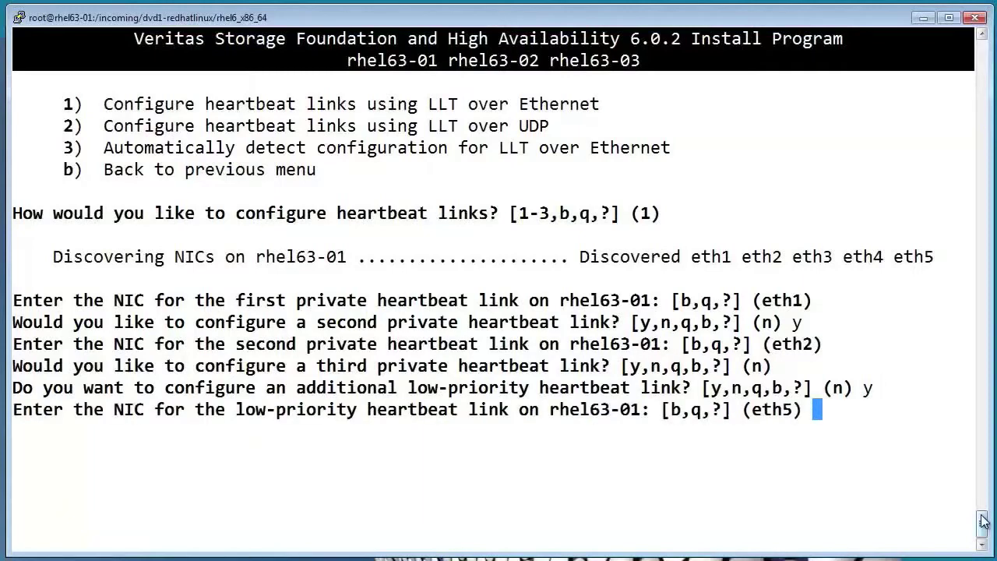
key("Return")
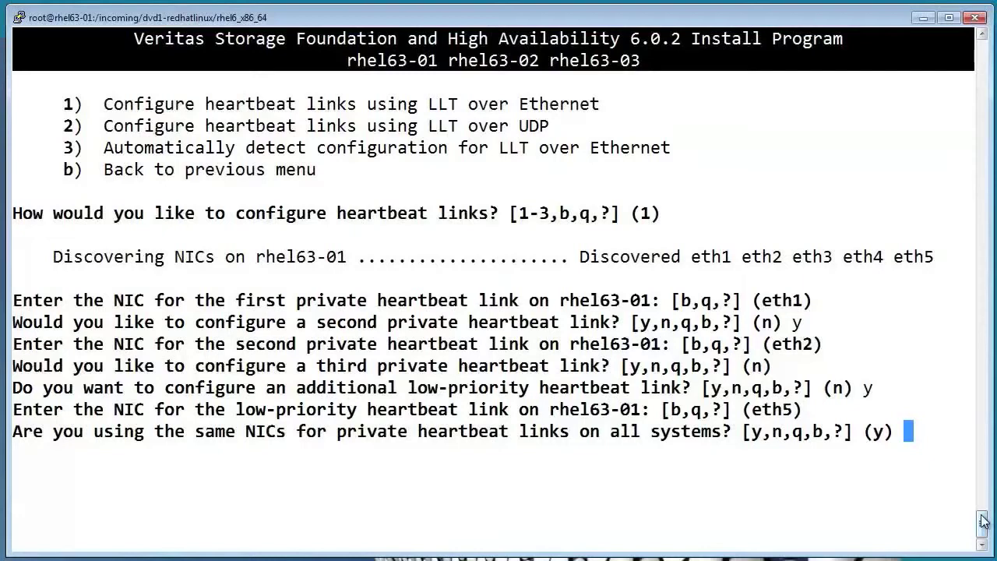
key("Return")
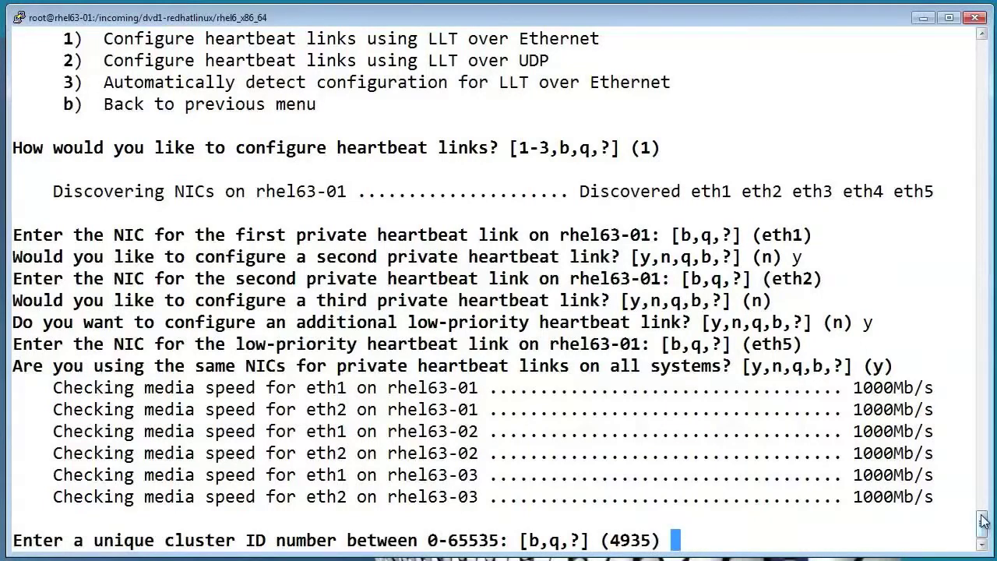
- Accept the proposed cluster ID 4935, check whether another cluster uses it, and confirm the cluster information
key("Return")
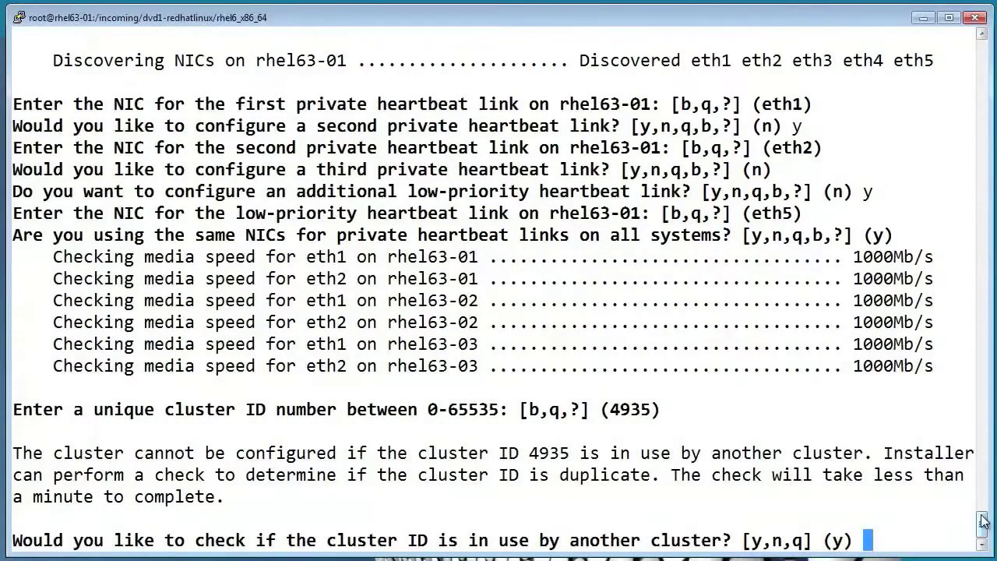
key("Return")
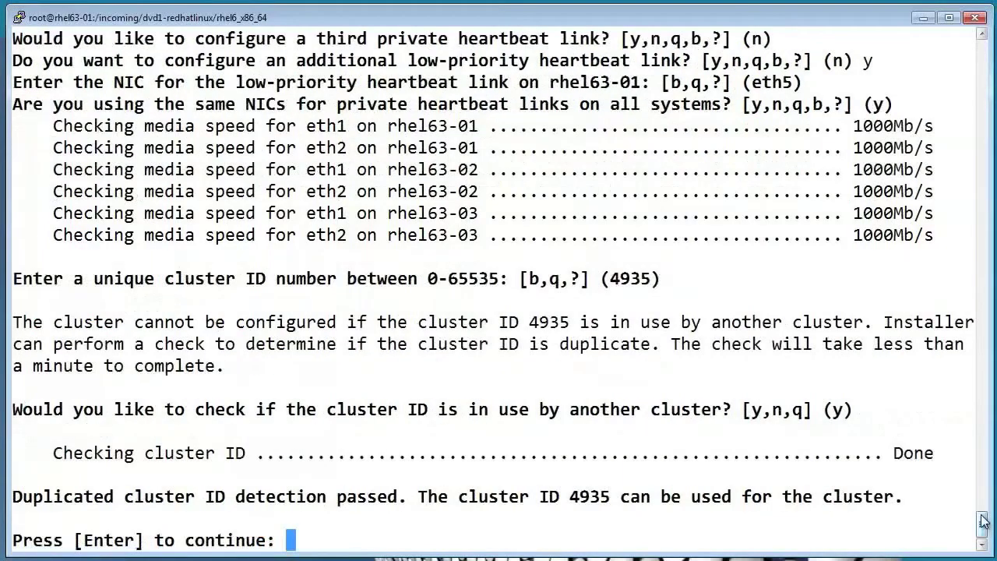
key("Return")
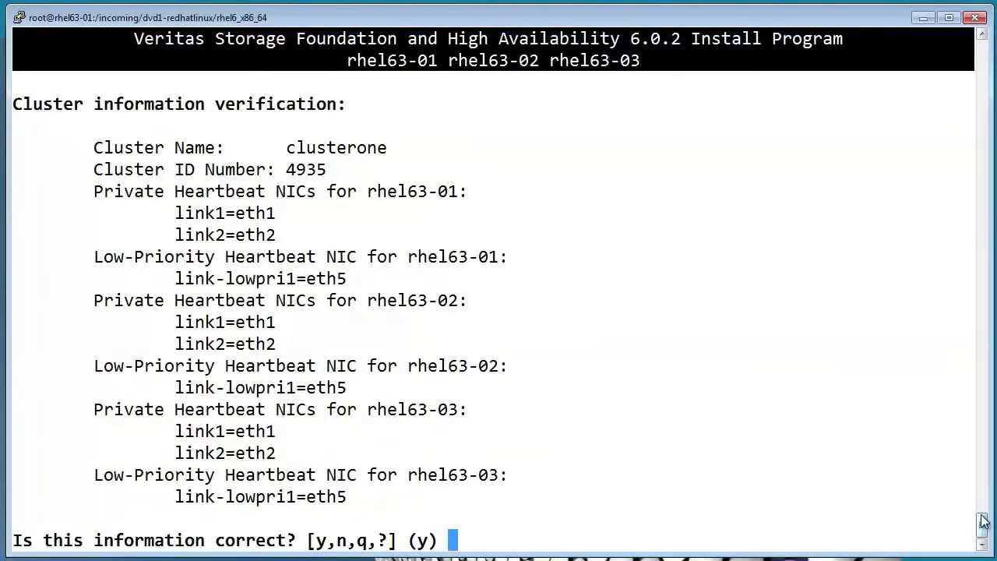
key("Return")
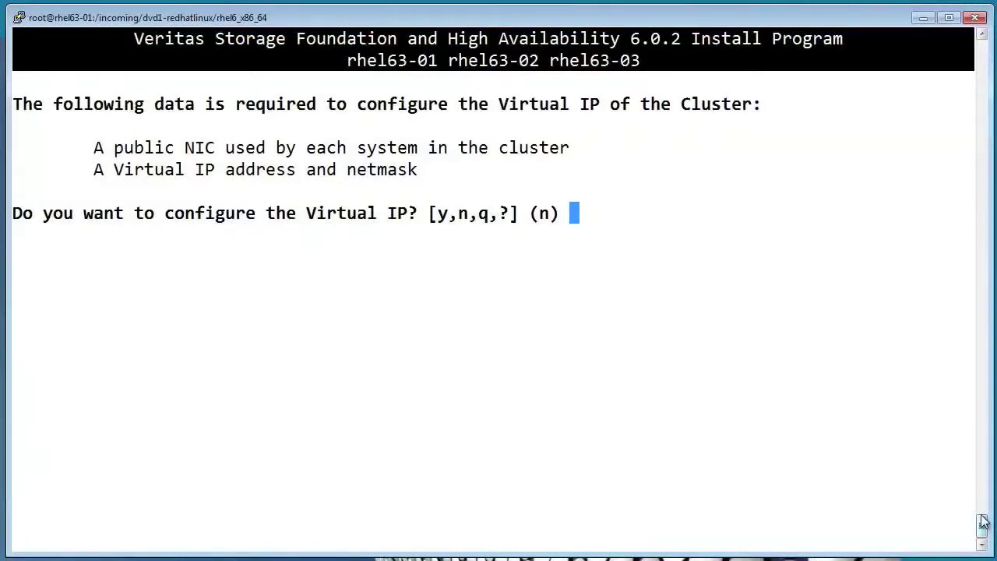
- Configure the cluster's Virtual IP as 192.168.10.201 on eth5 for all systems, accepting the default netmask and confirming the information
type("y")
key("Return")
type("eth5")
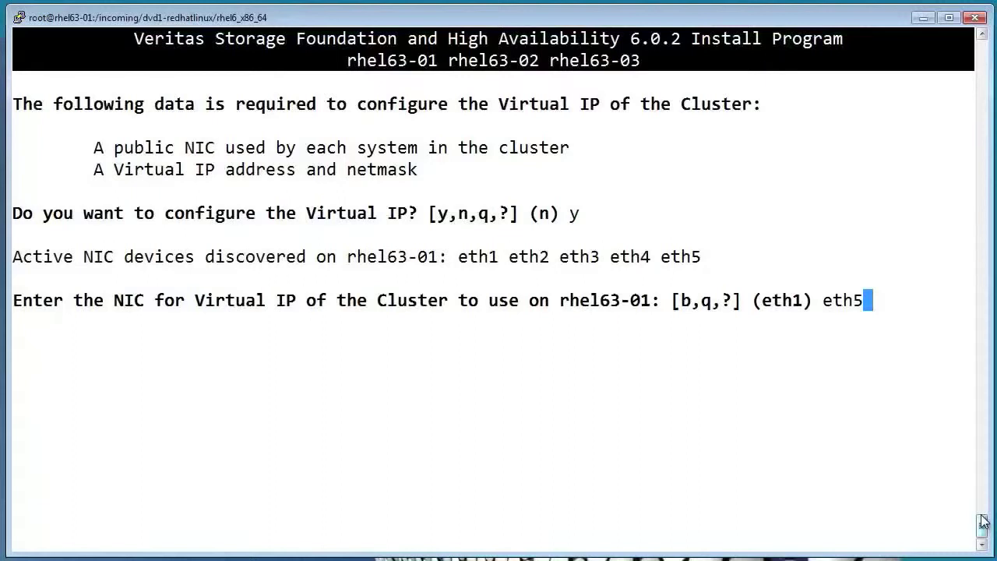
key("Return")
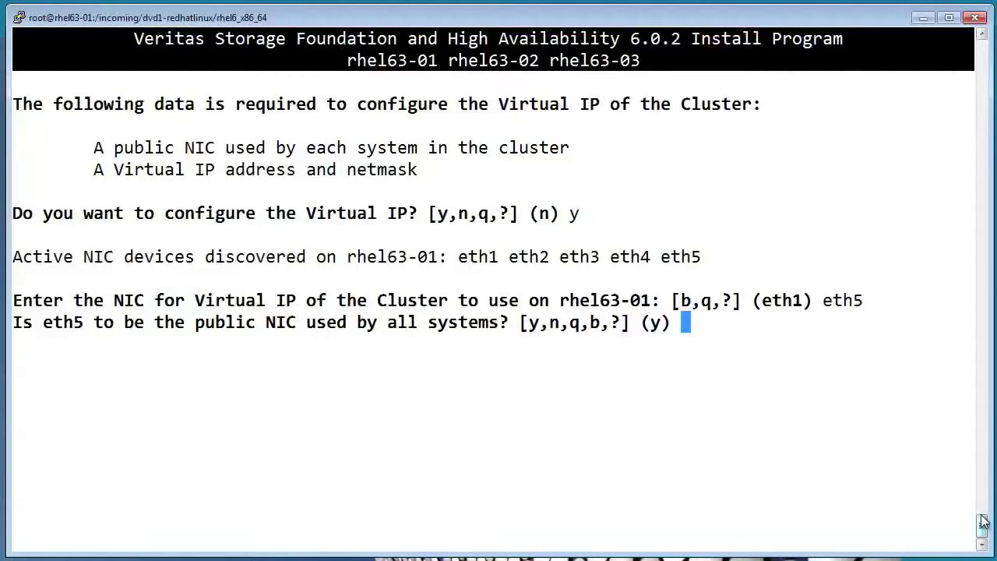
key("Return")
type("192.168.")
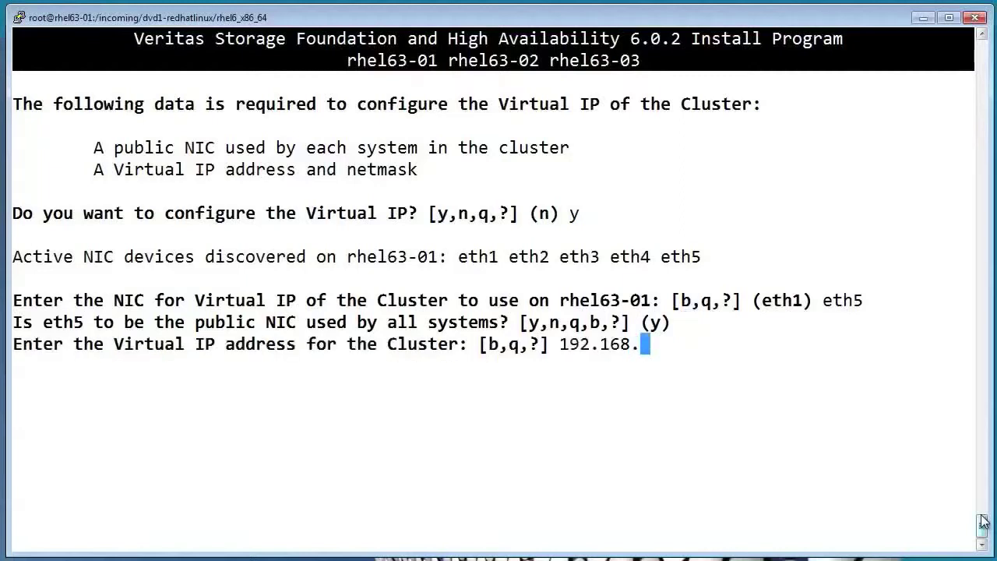
type("10.201")
key("Return")
key("Return")
key("Return")
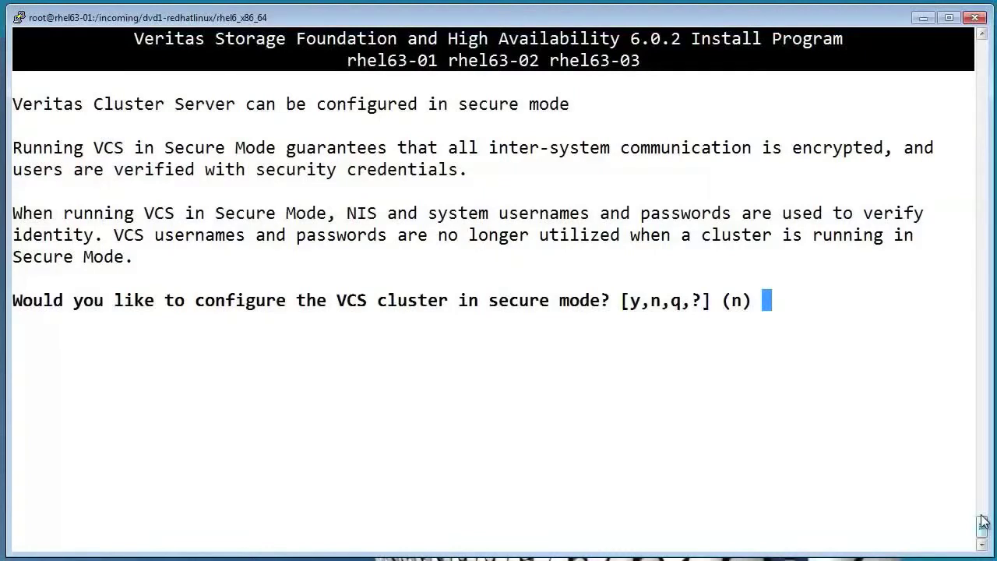
- Configure the VCS cluster in secure mode without fips
type("y")
key("Return")
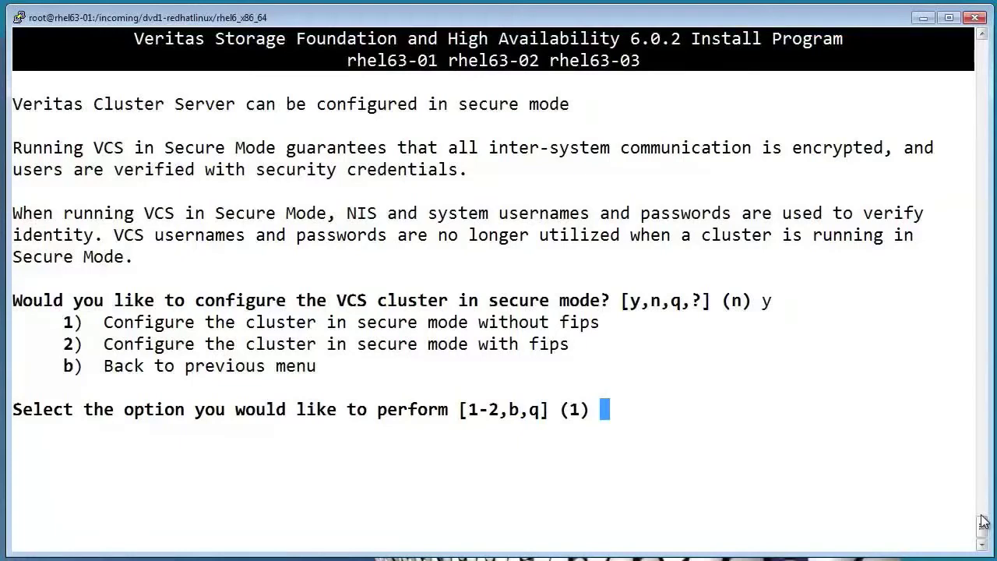
key("Return")
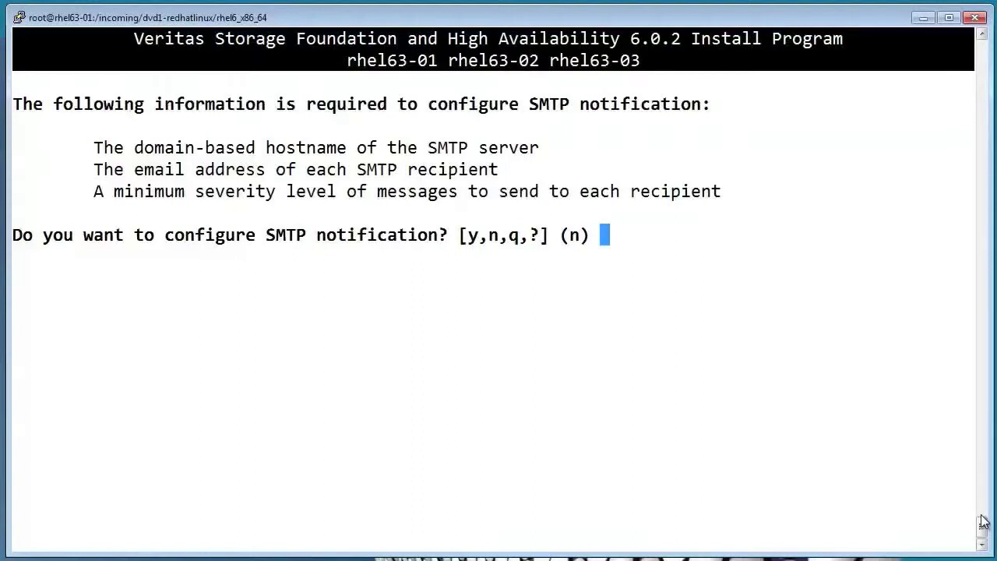
- Skip SMTP and SNMP notification and stop the running SFHA processes
key("Return")
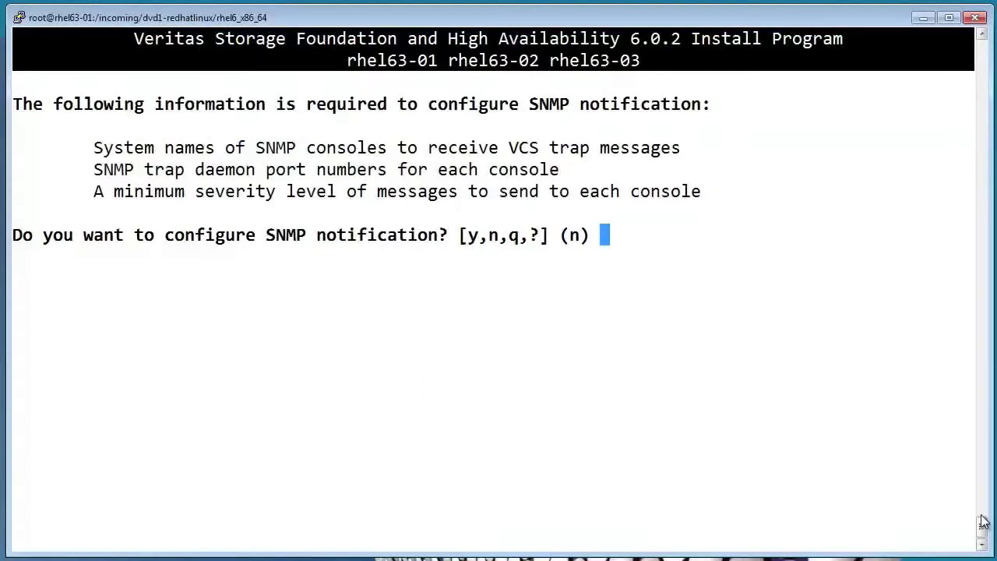
key("Return")
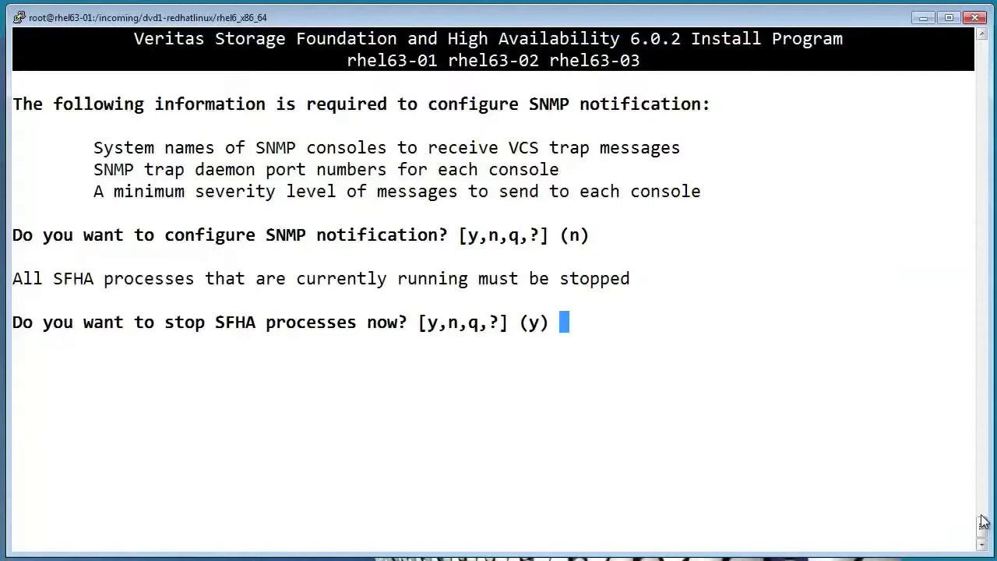
key("Return")
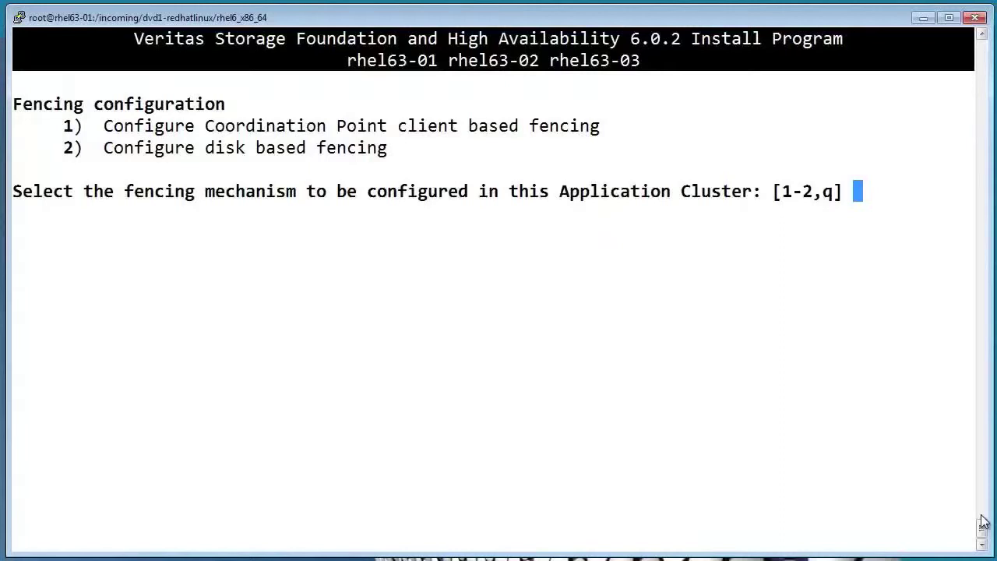
- Choose disk based fencing for the cluster, agree to the VCS restart, and declare the disks SCSI3 PR enabled
type("2")
key("Return")
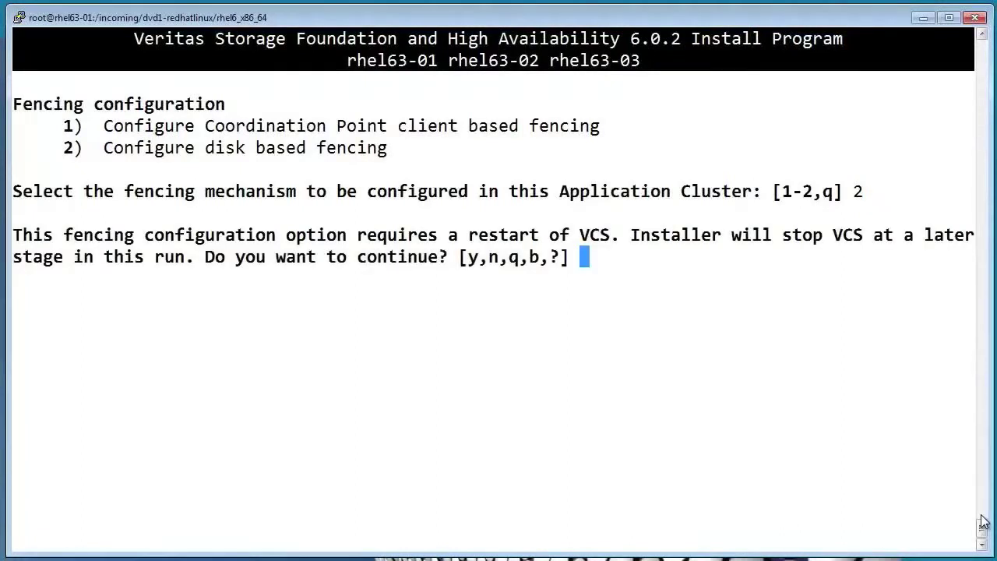
type("y")
key("Return")
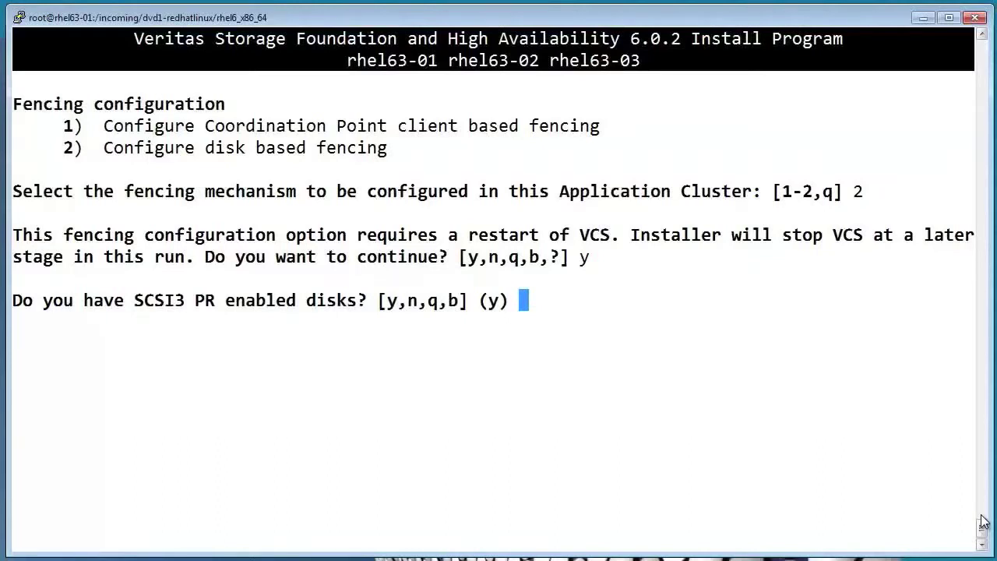
key("Return")
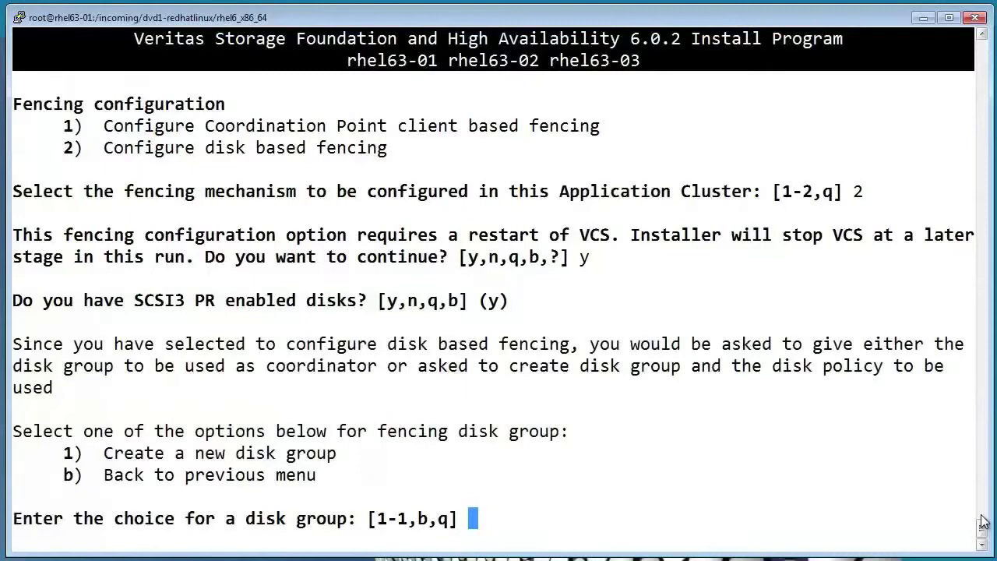
- Choose to create a new fencing disk group and initialize disk_7, disk_8 and disk_9 as VxVM disks
type("1")
key("Return")
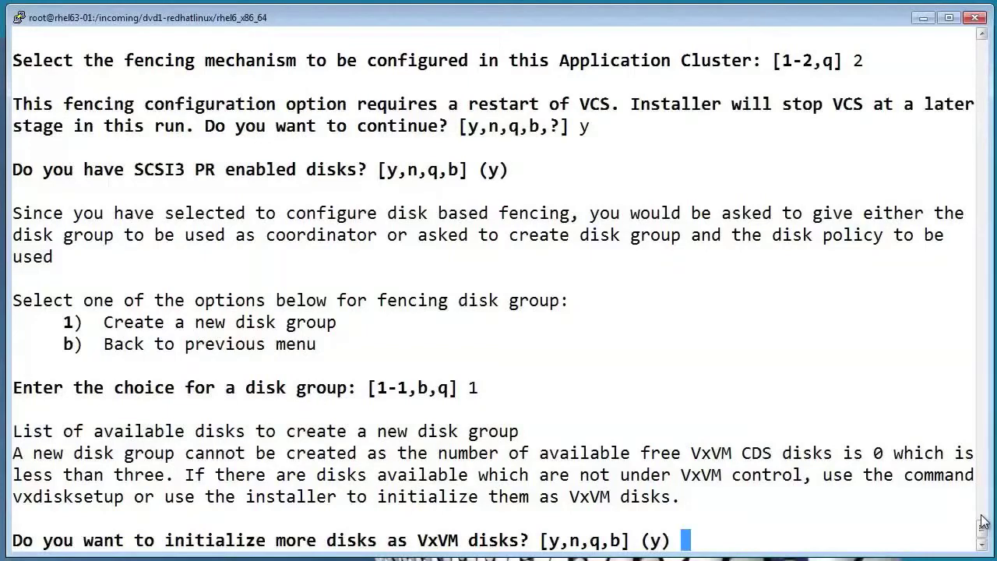
key("Return")
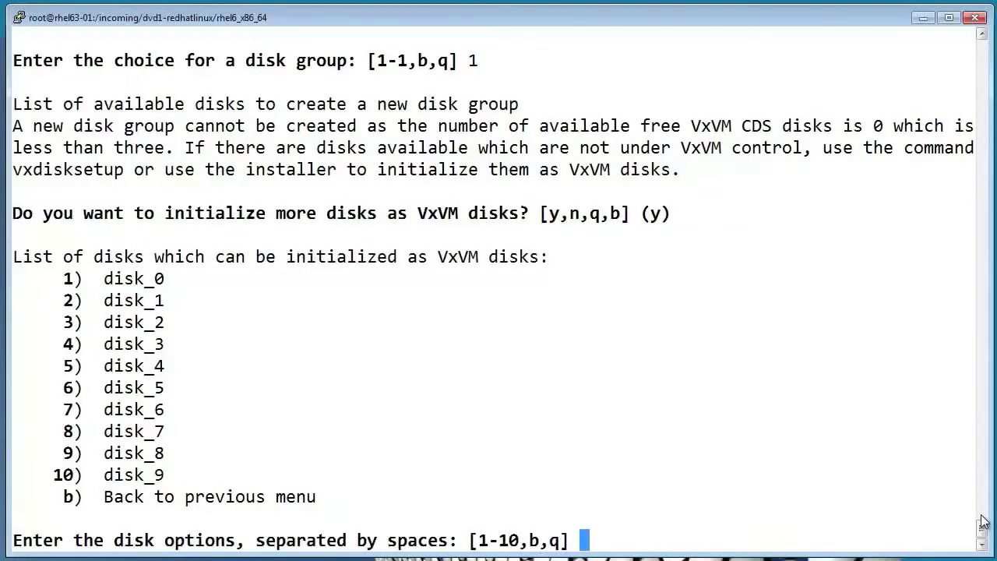
type("8 9 10")
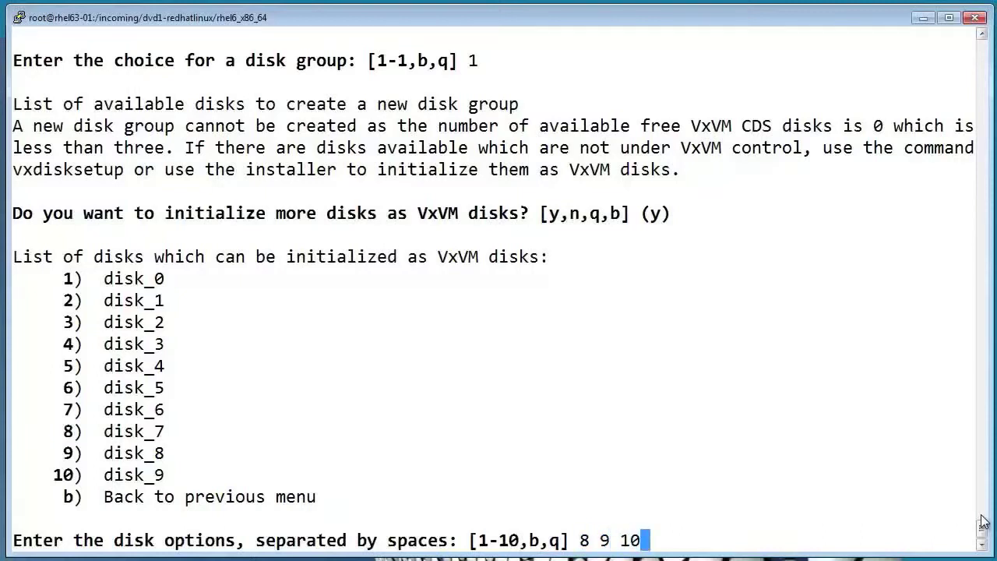
key("Return")
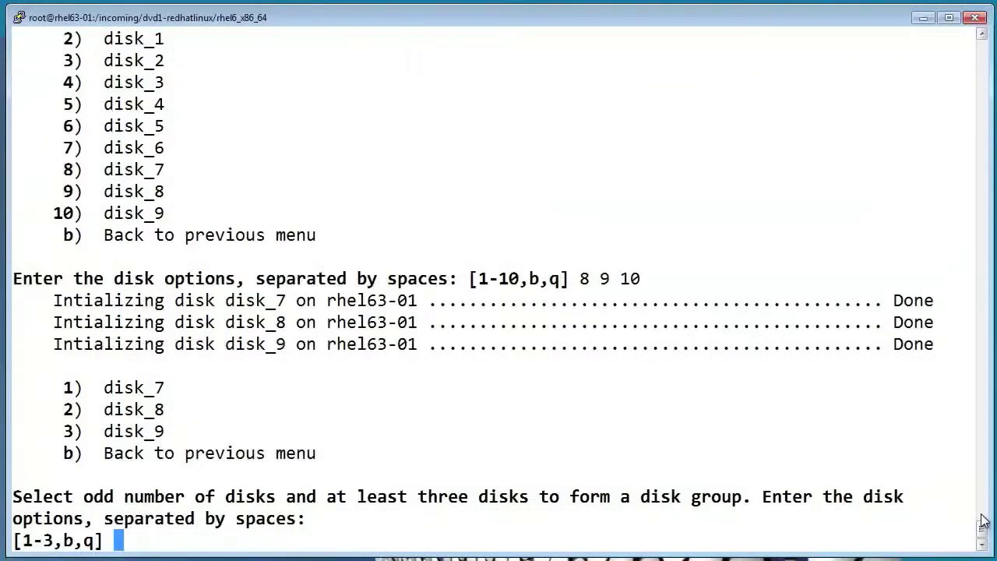
- Create the disk group fencegrp from disk_7, disk_8 and disk_9 and continue with it for fencing
type("1 2 3")
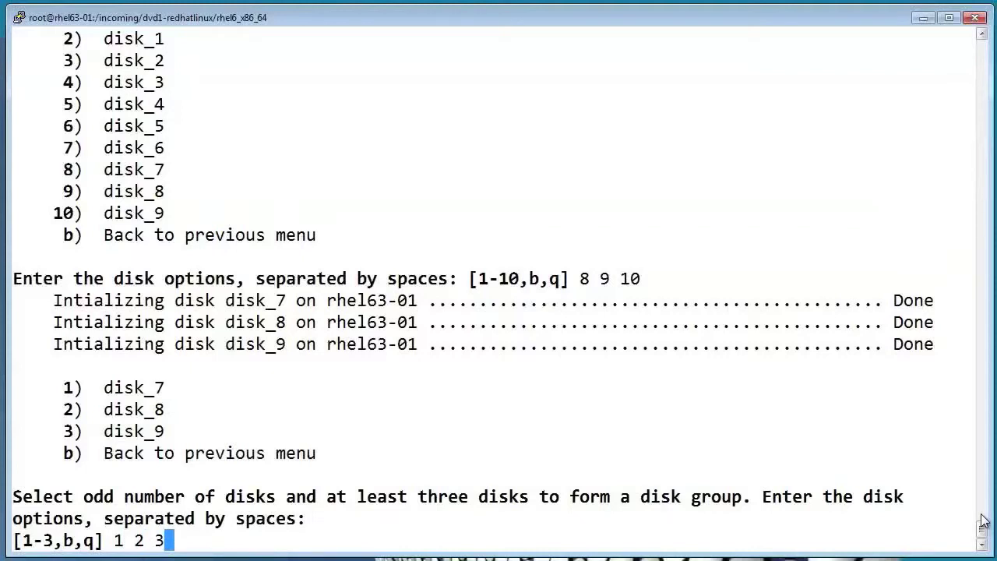
key("Return")
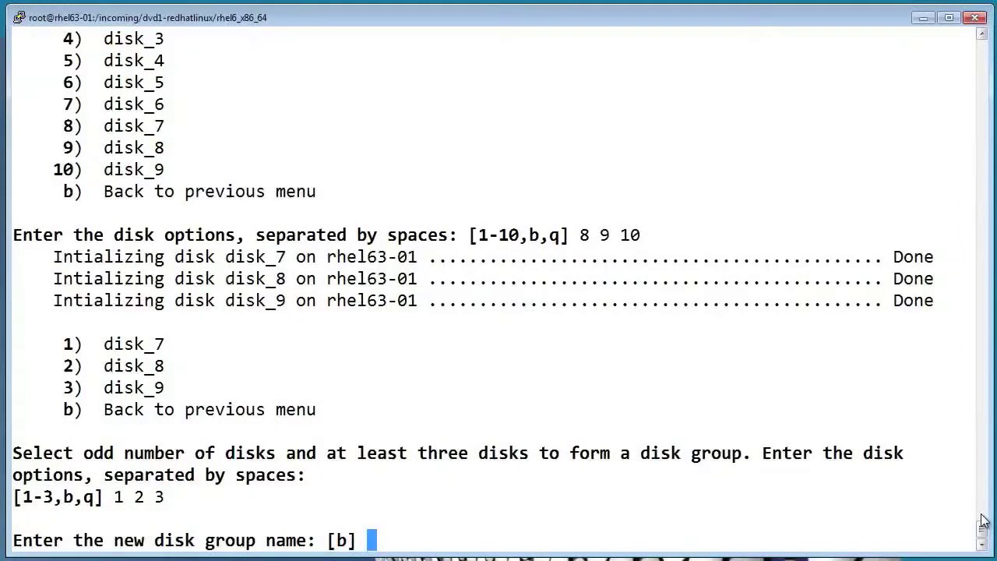
type("fenc")
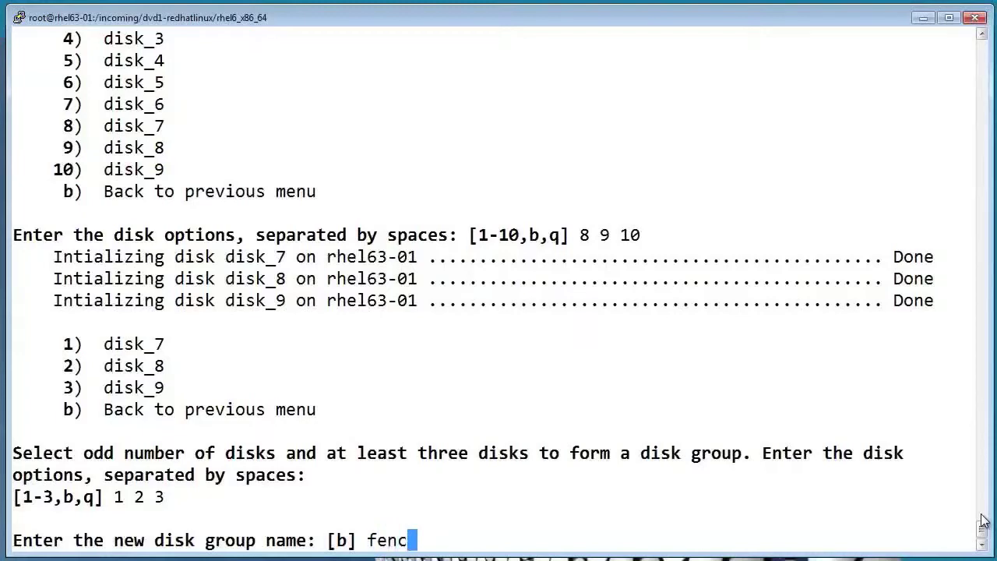
type("egrp")
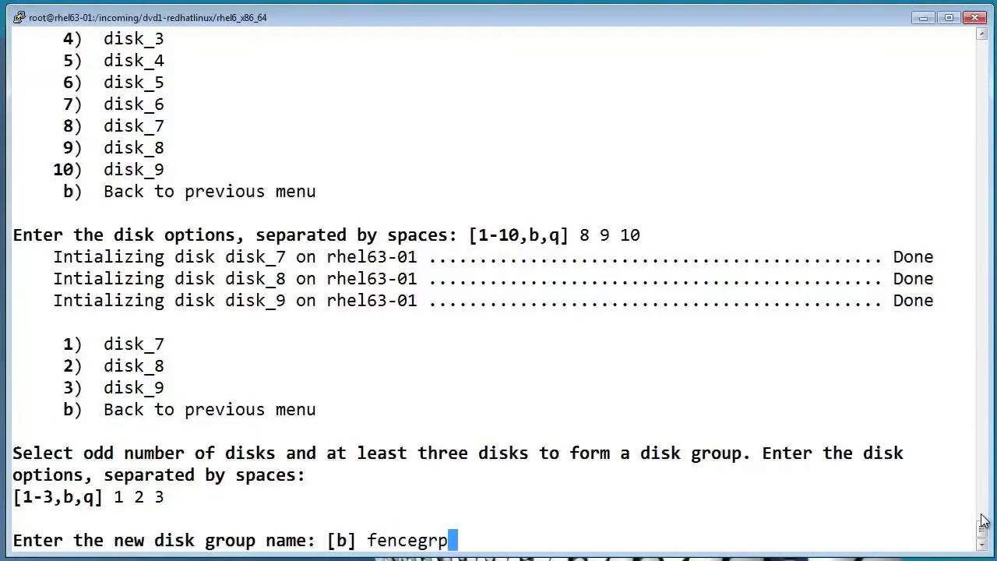
key("Return")
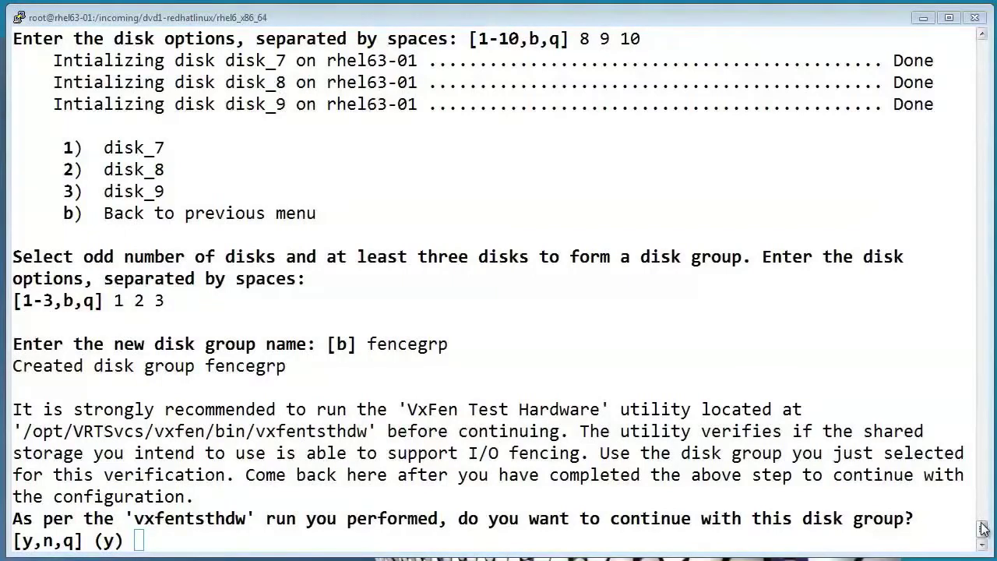
left_click(983, 530)
key("Return")
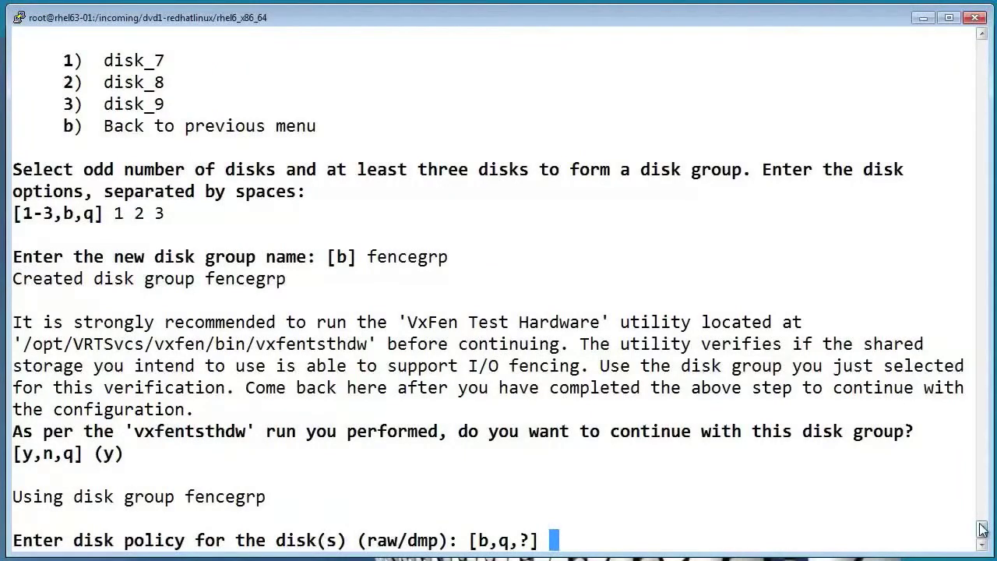
- Check the disk policy help, set the fencing disk policy to dmp, and apply the fencing configuration on all nodes
type("?")
key("Return")
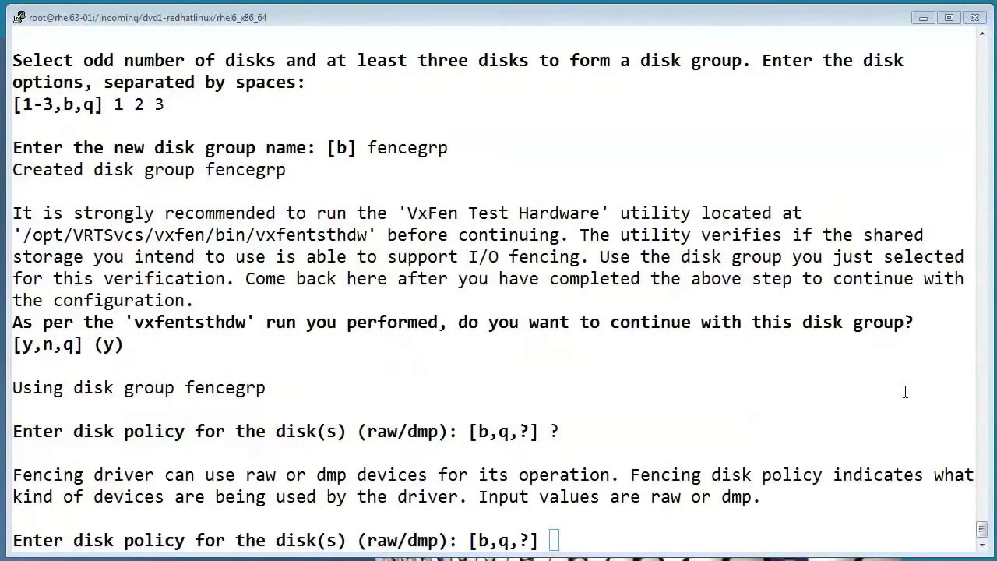
type("dm")
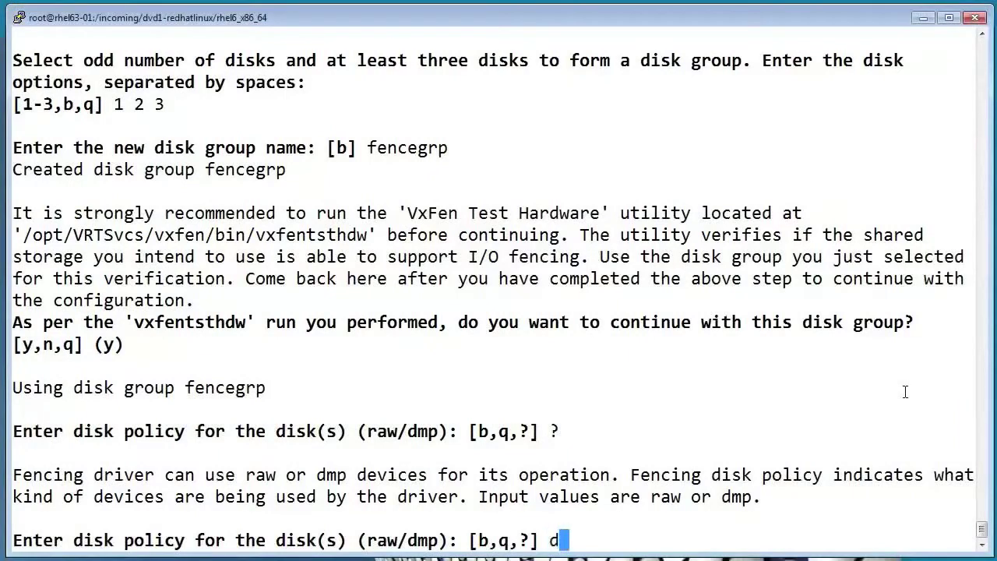
type("p")
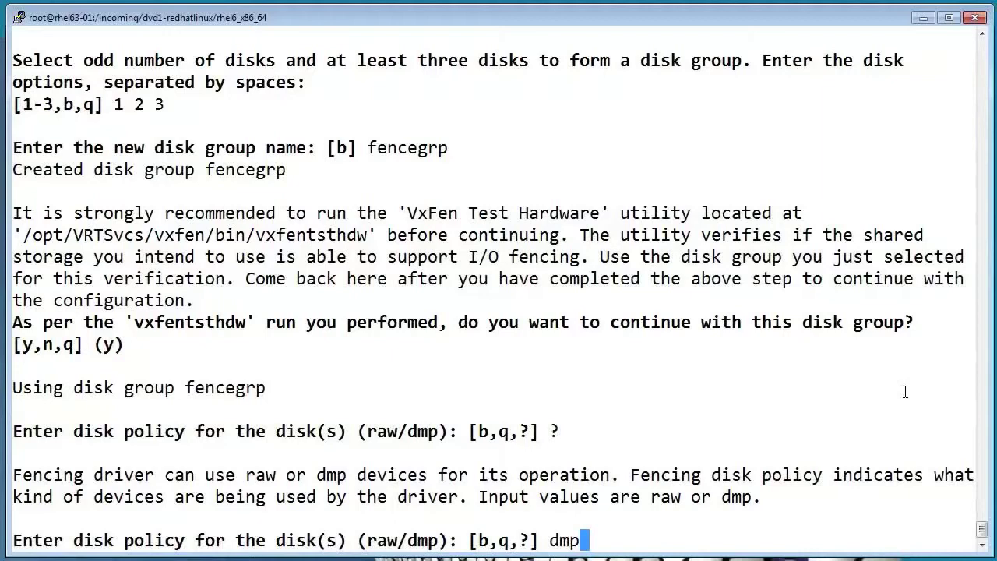
key("Return")
key("Return")
key("Return")
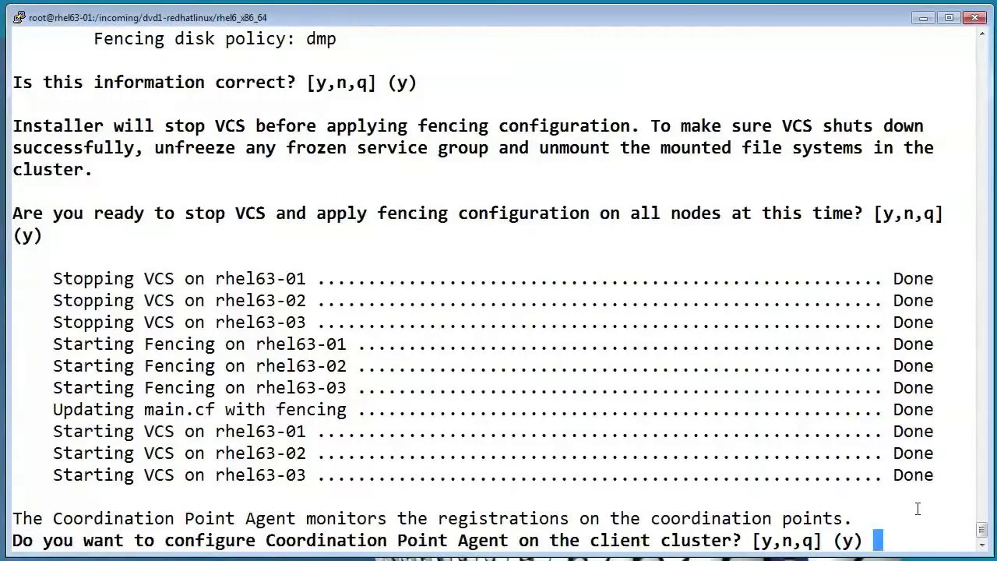
- Configure the Coordination Point Agent with service group vxfen and a LevelTwoMonitorFreq of 5
key("Return")
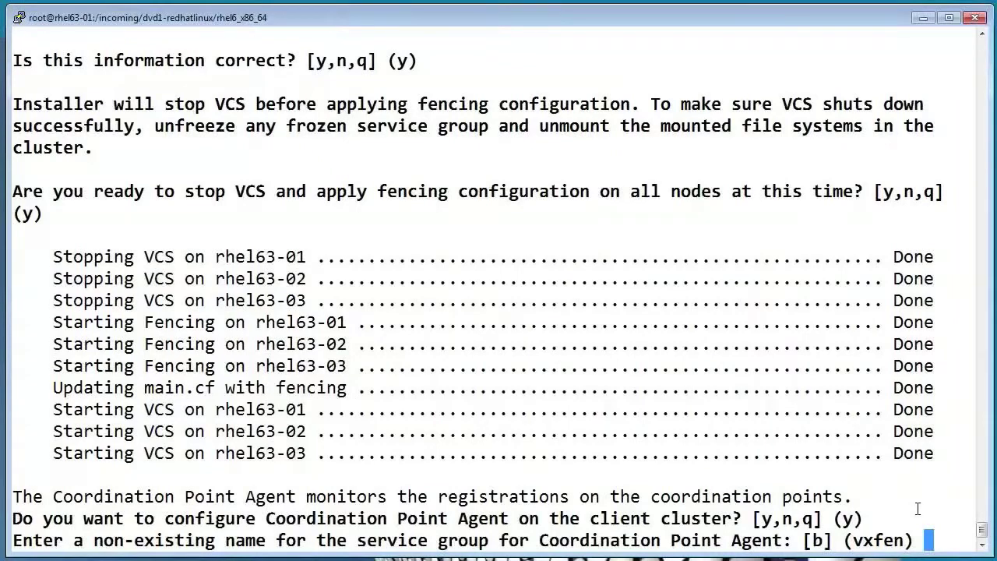
key("Return")
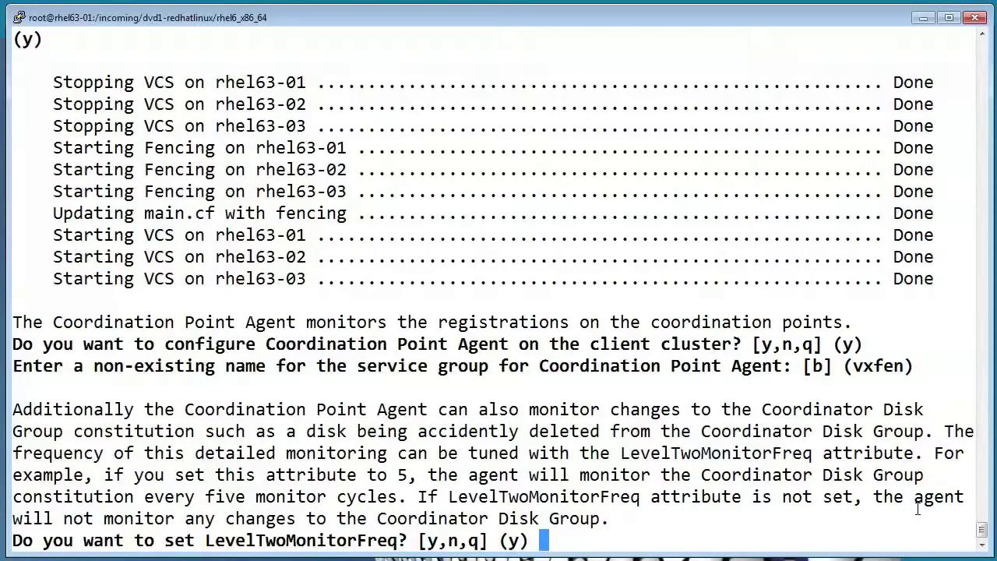
key("Return")
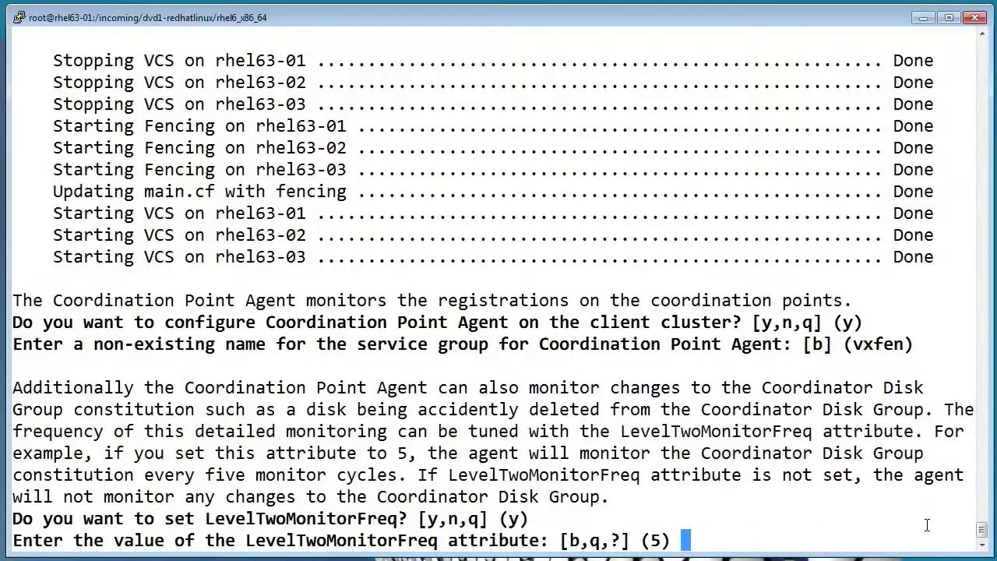
key("Return")
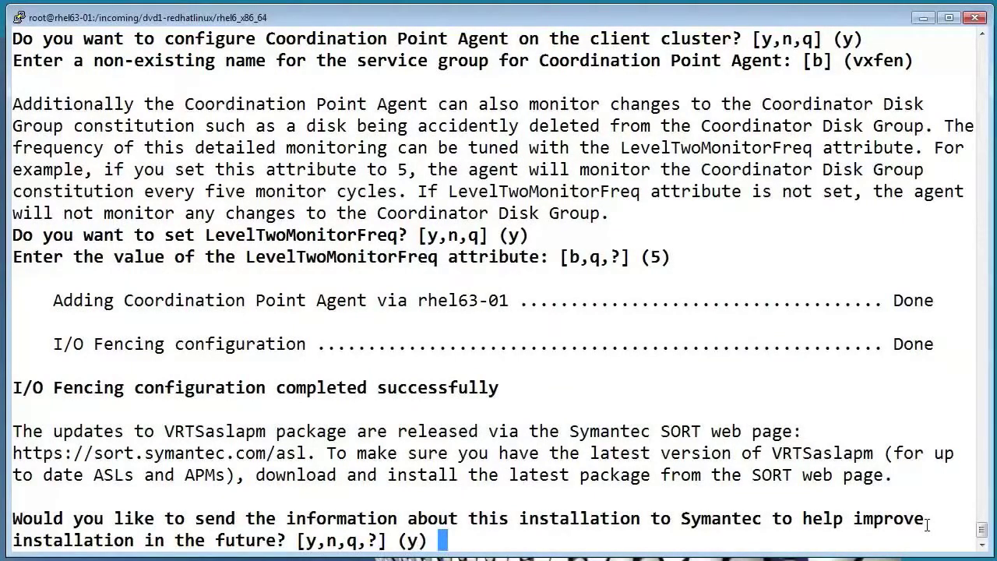
- Send the installation information to Symantec and finish the installer without viewing the summary file
key("Return")
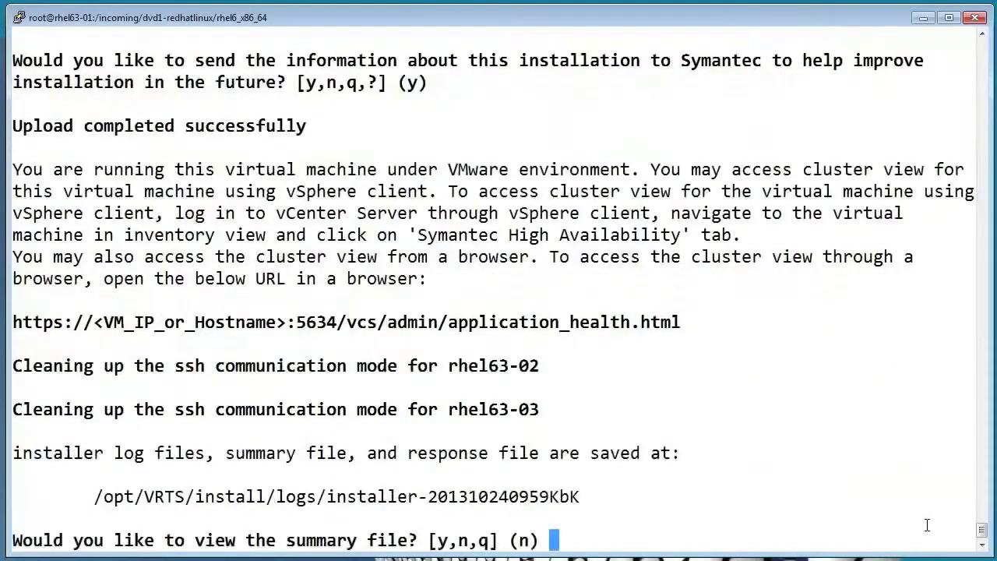
key("Return")
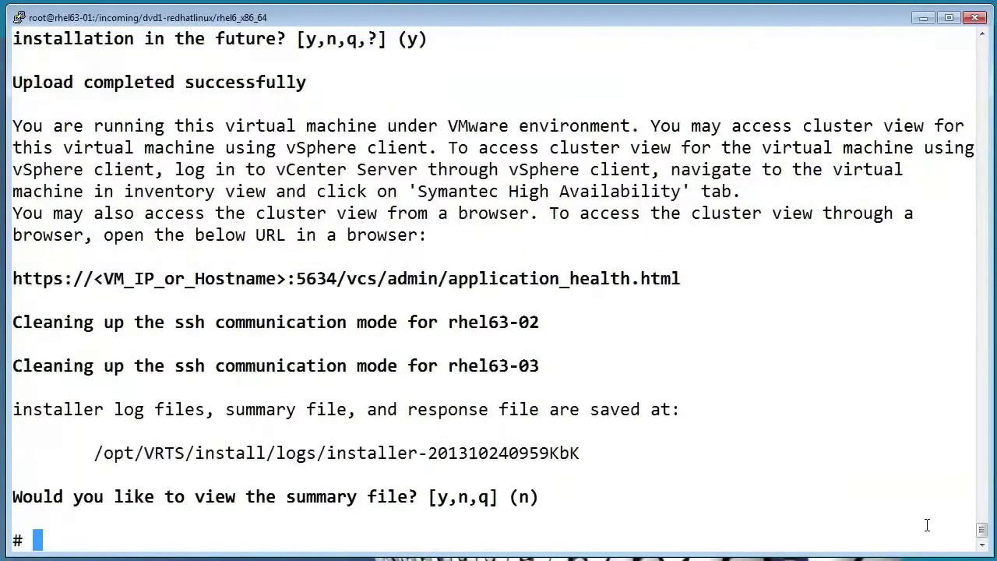